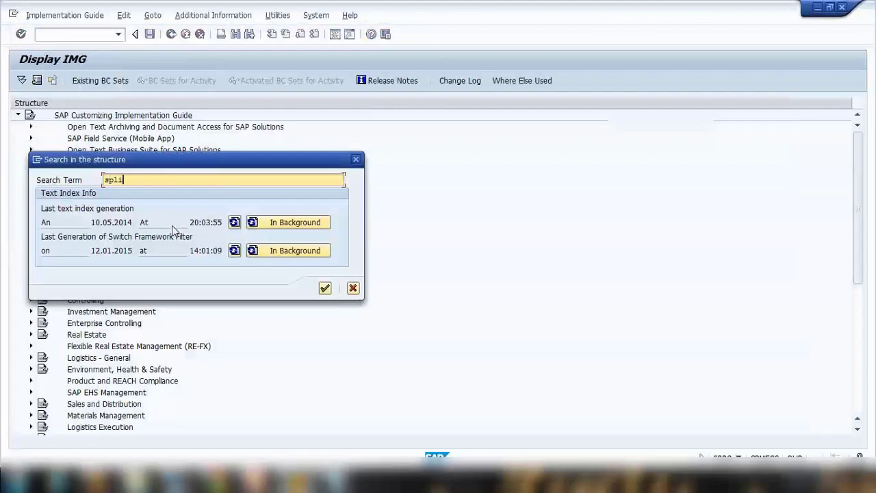
# - Search the implementation guide structure for "split valuation", go to the Split Valuation hit, and expand that node
pyautogui.write('on')
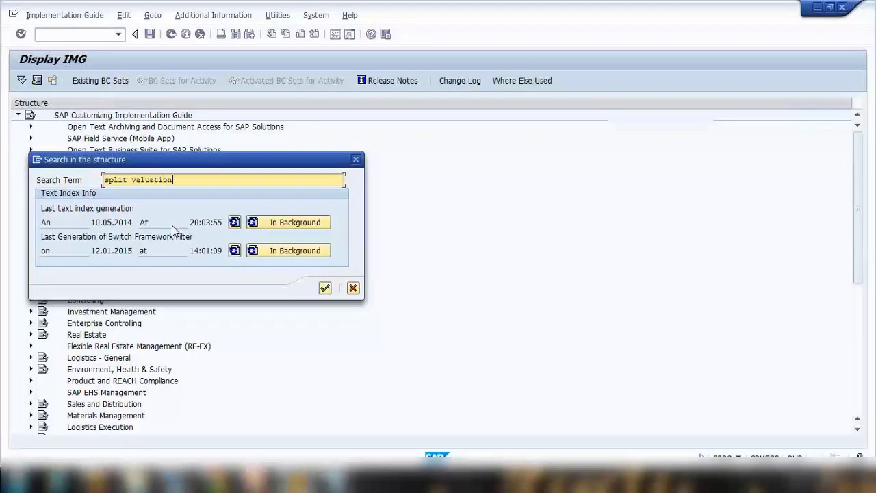
pyautogui.press('Return')
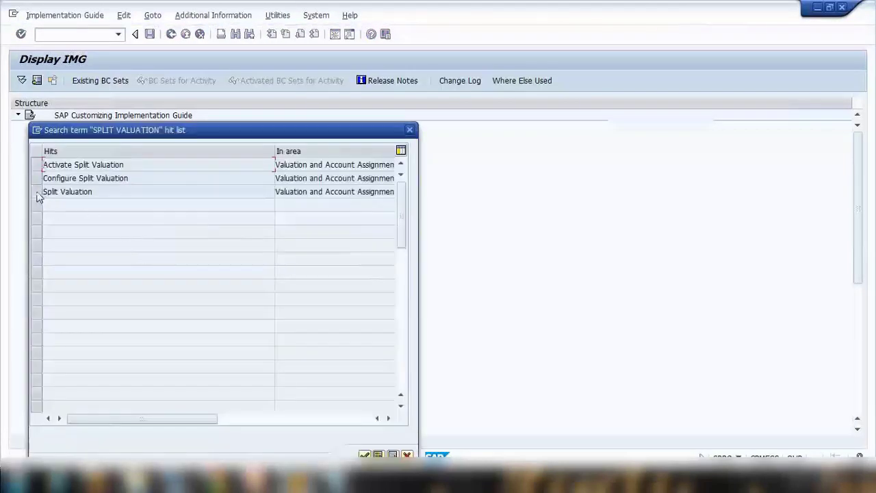
pyautogui.click(44, 194)
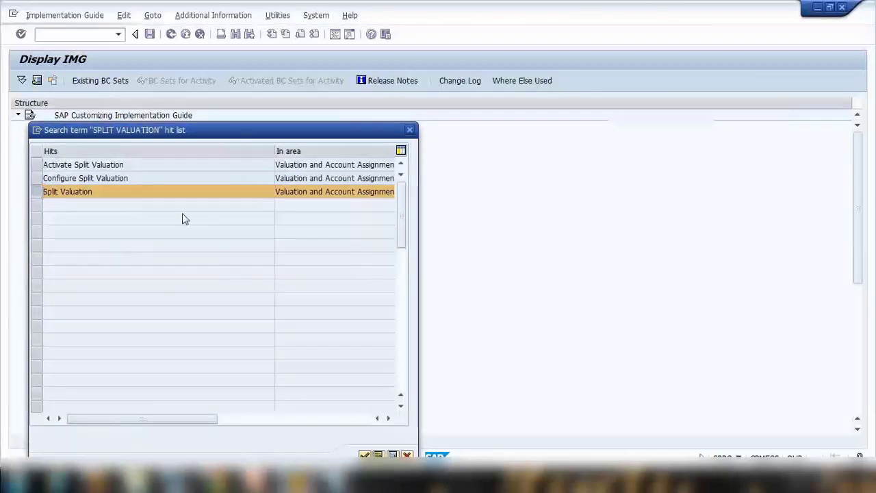
pyautogui.doubleClick(151, 186)
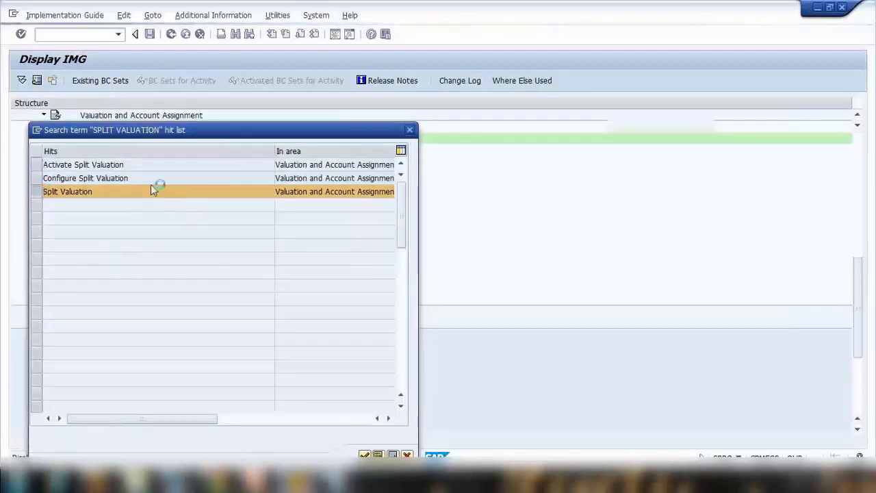
pyautogui.click(57, 138)
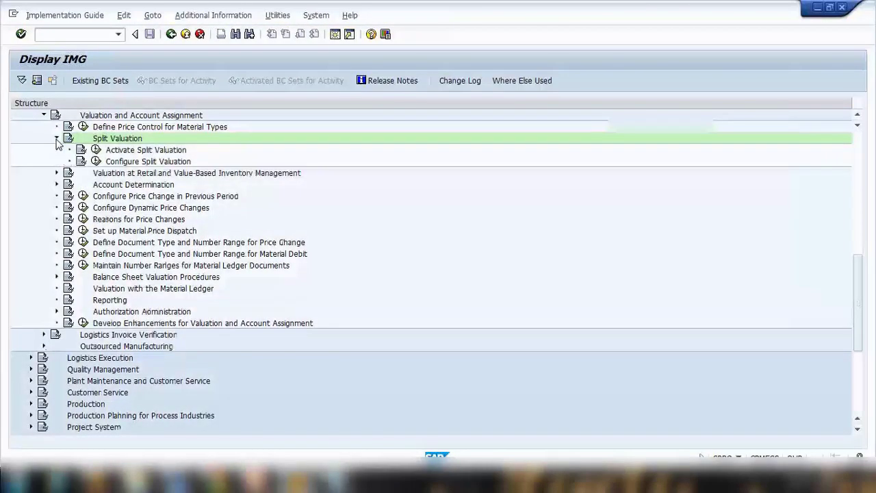
# - Check the material valuation setting in the Activate Split Valuation activity and return to the implementation guide
pyautogui.click(125, 153)
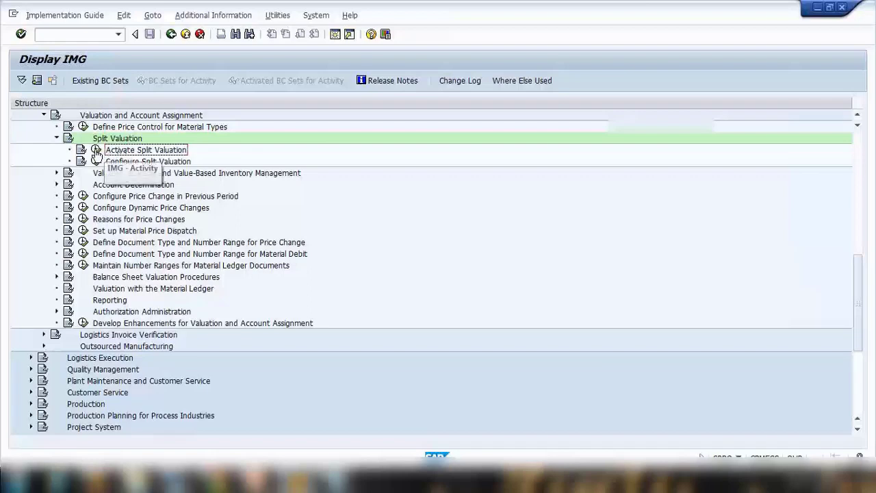
pyautogui.click(96, 149)
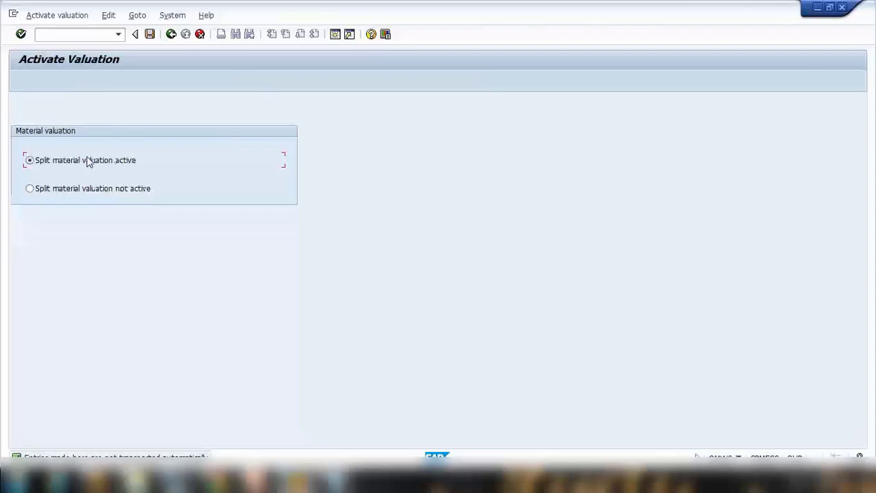
pyautogui.click(171, 34)
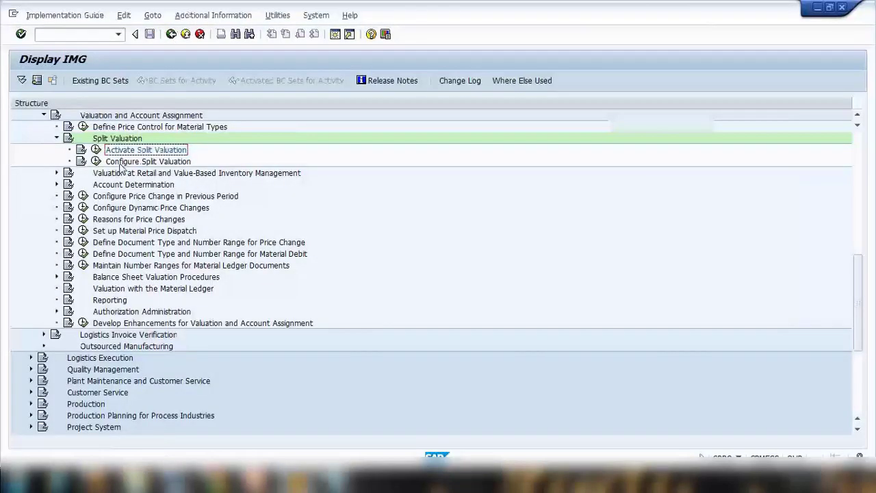
# - Run the Configure Split Valuation activity and dismiss its valuation area dialog
pyautogui.click(120, 163)
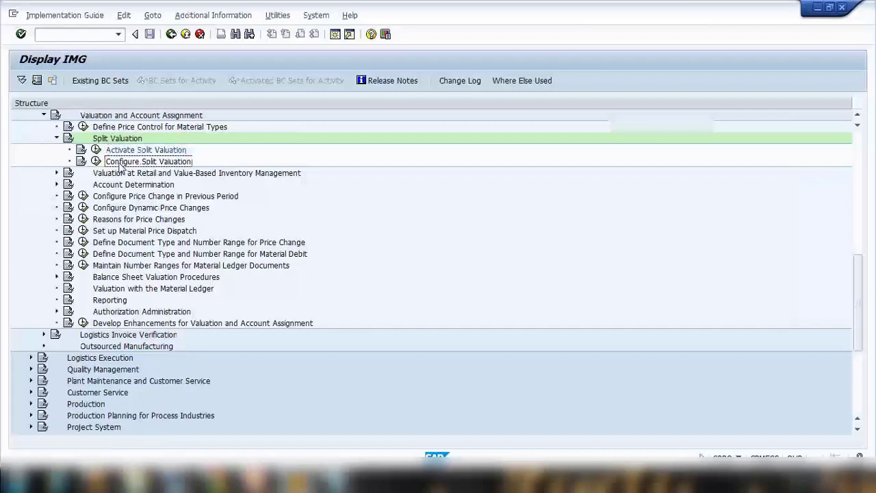
pyautogui.click(96, 162)
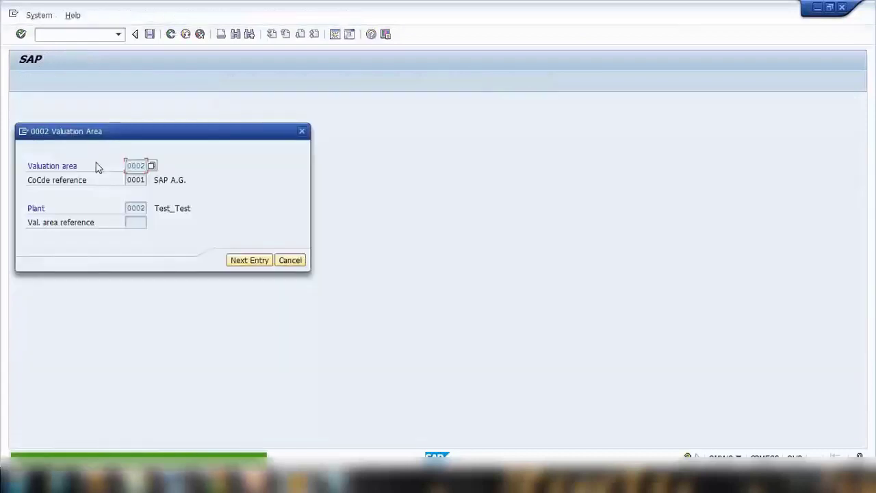
pyautogui.click(289, 261)
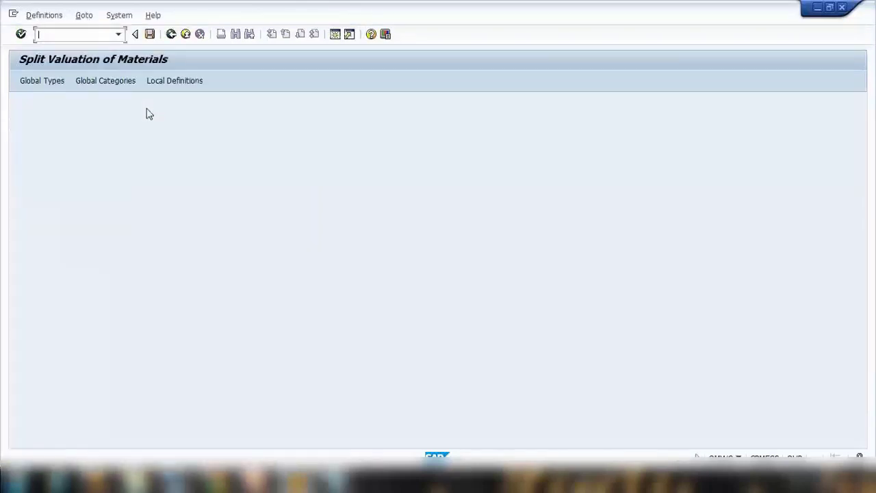
# - Switch to an empty Notepad window, move it clear of the SAP functions, and enter the heading "1. Global Types"
pyautogui.click(48, 82)
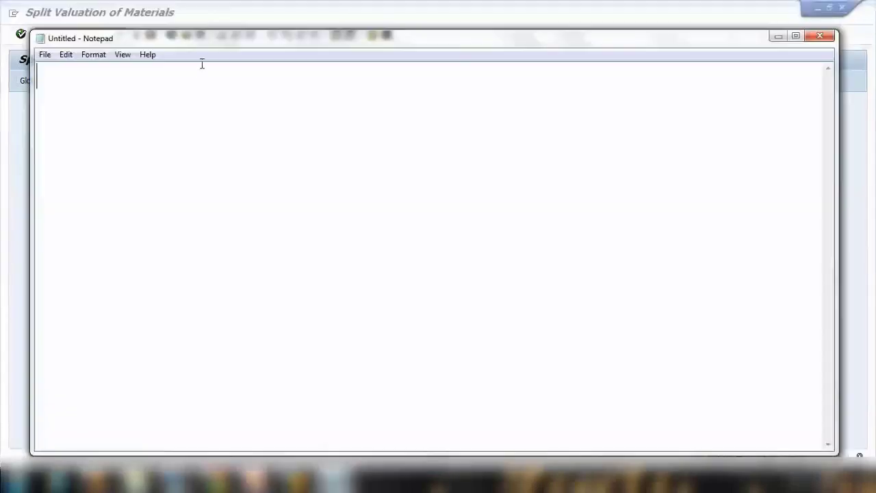
pyautogui.moveTo(225, 38); pyautogui.dragTo(352, 80)
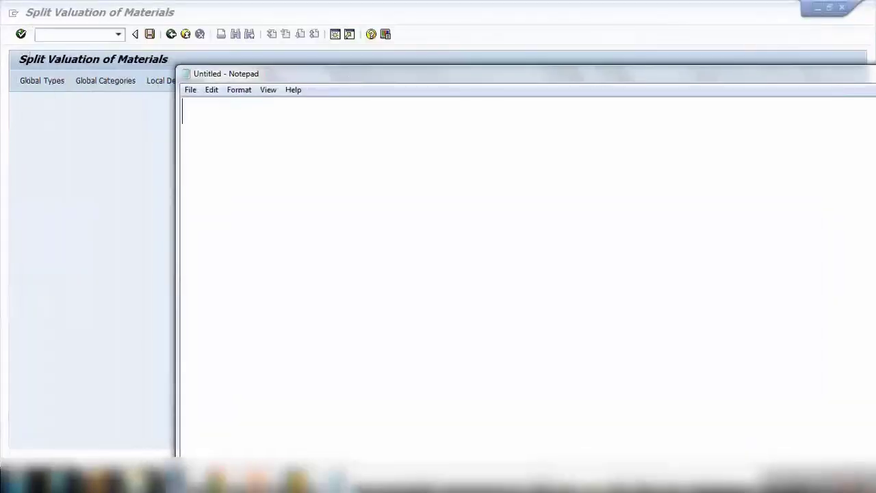
pyautogui.write('1. Glo')
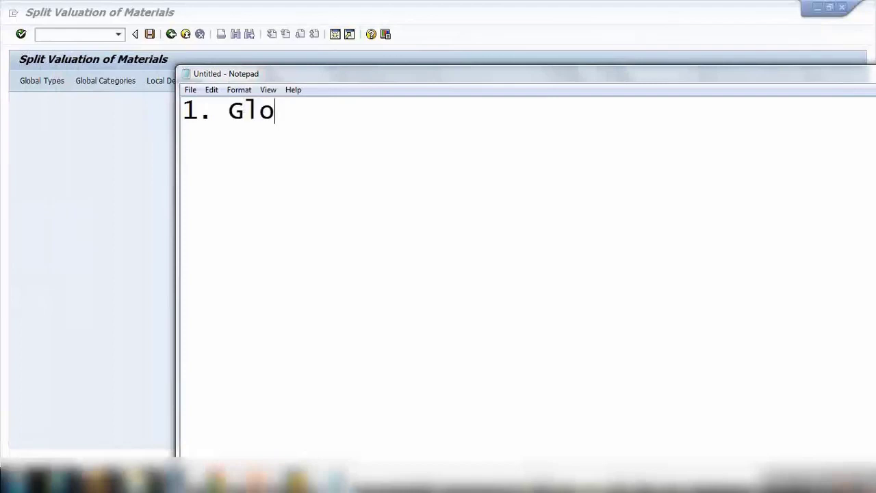
pyautogui.write('bal Types')
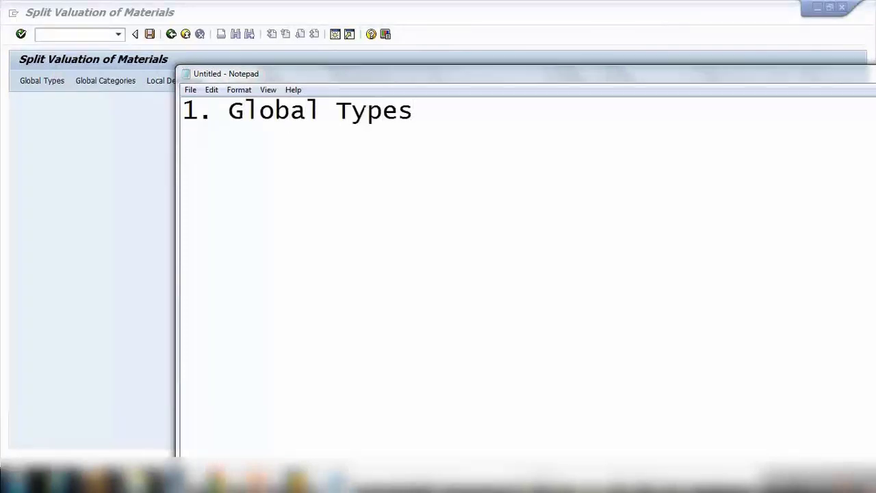
# - Add the dashed sub-items "Internal procuremnt" and "External Procurement" beneath the Global Types heading
pyautogui.press('Return')
pyautogui.write('- Internal')
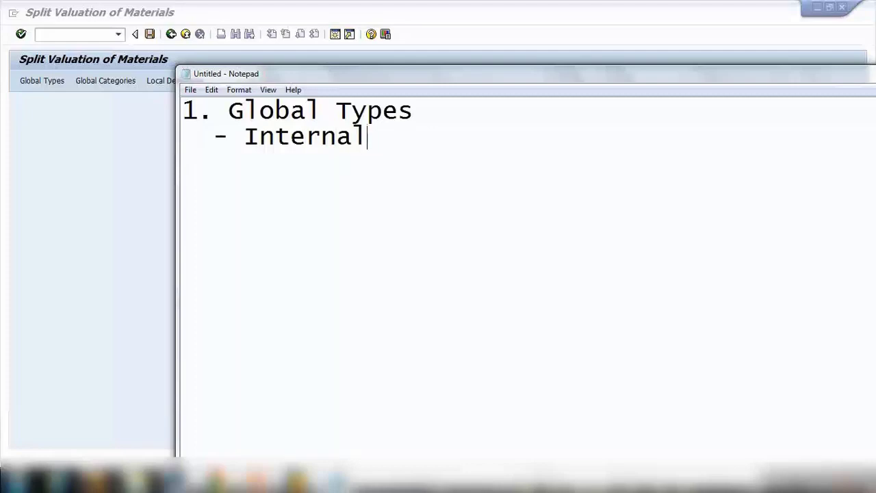
pyautogui.write(' procurem')
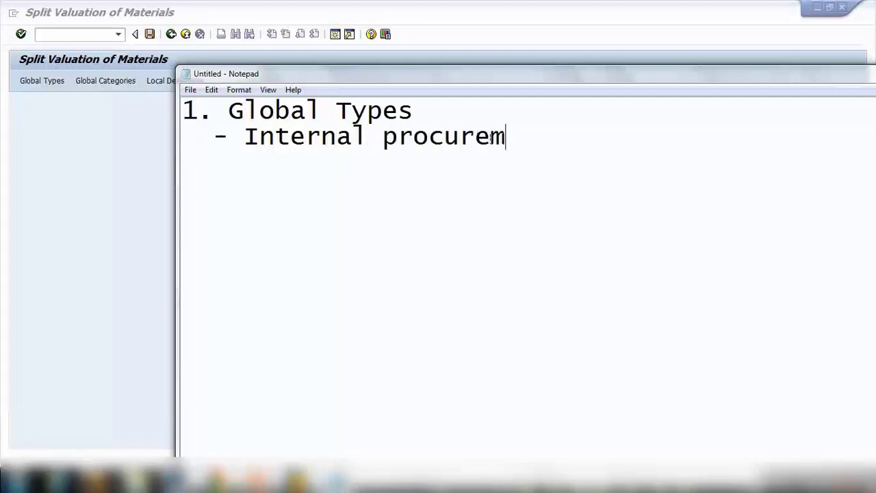
pyautogui.write('nt')
pyautogui.press('Return')
pyautogui.write('- Extern')
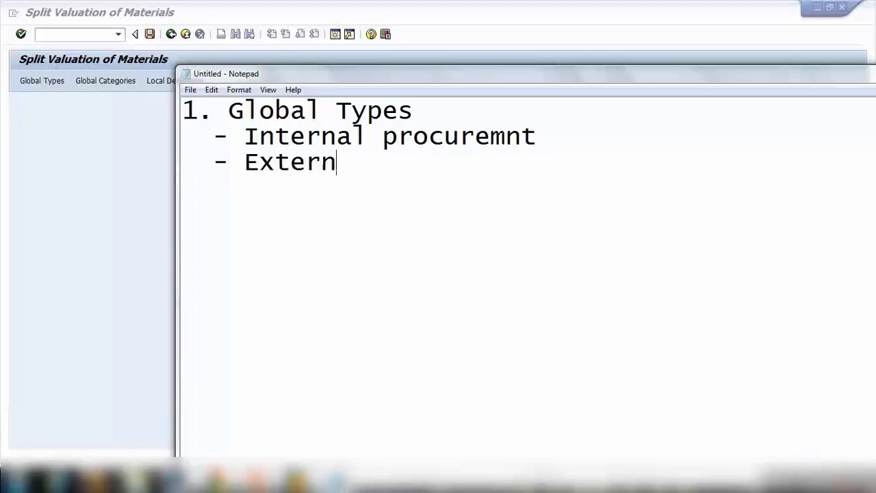
pyautogui.write('al Procurem')
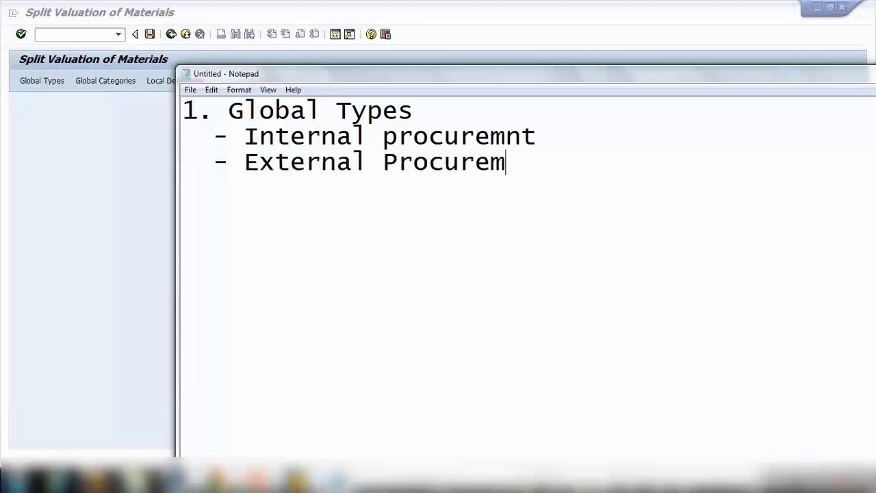
pyautogui.write('ent')
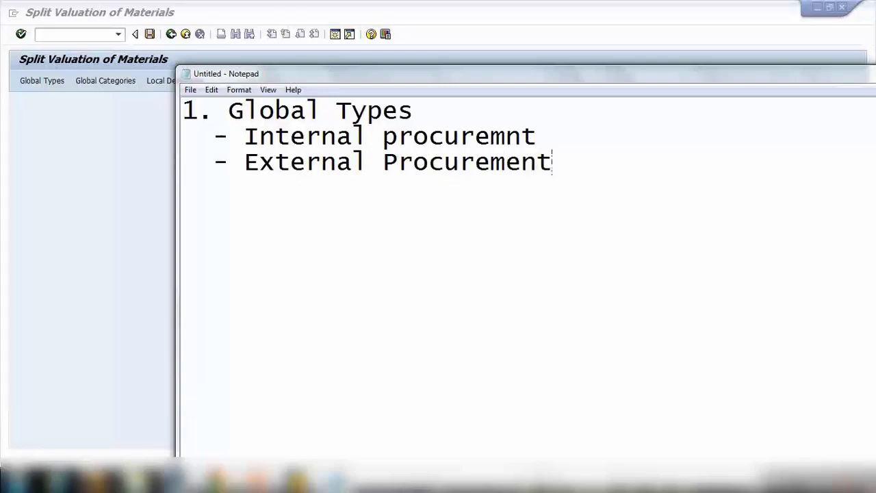
# - Switch back to SAP, open the global valuation types, and start creating a new valuation type
pyautogui.moveTo(228, 111); pyautogui.dragTo(399, 111)
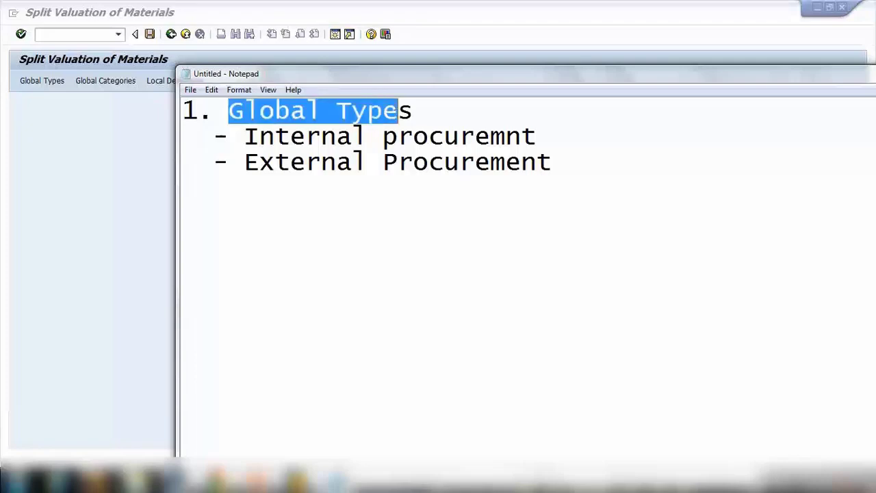
pyautogui.click(27, 157)
pyautogui.click(42, 80)
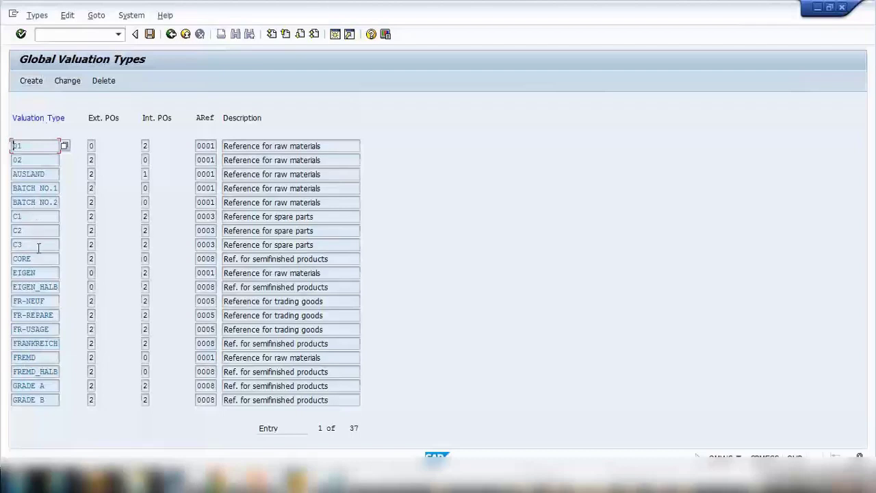
pyautogui.click(32, 82)
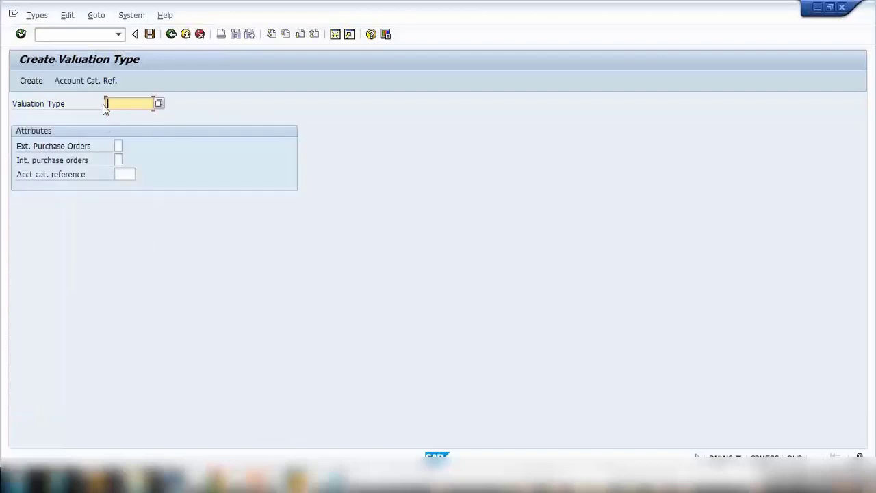
# - Review the internal procurement entry in the Notepad notes and return to the empty Valuation Type field in SAP
pyautogui.click(322, 481)
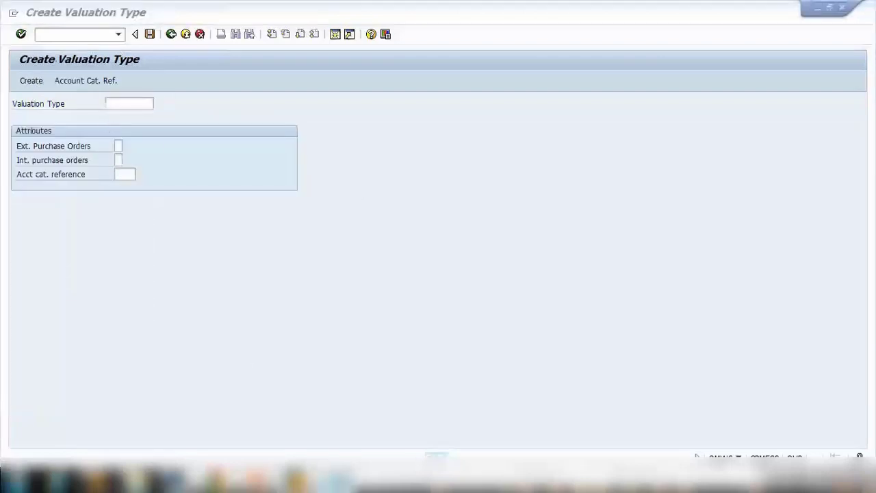
pyautogui.click(246, 137)
pyautogui.moveTo(247, 137); pyautogui.dragTo(450, 137)
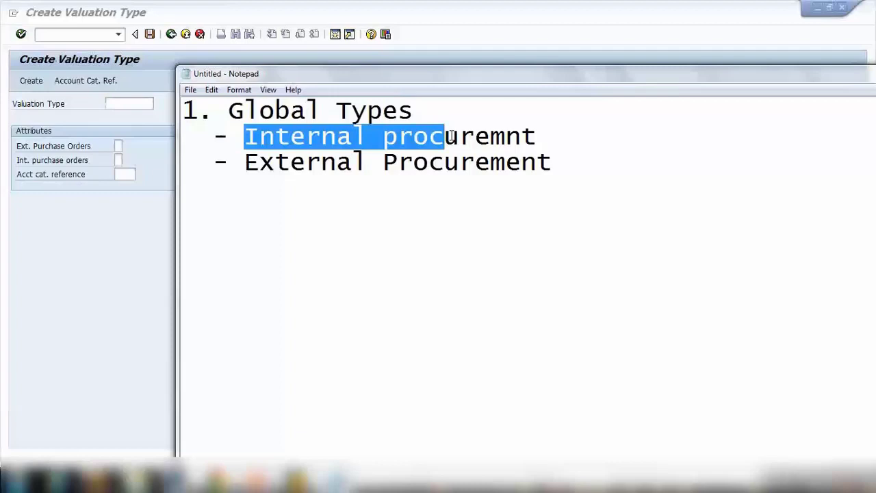
pyautogui.click(132, 104)
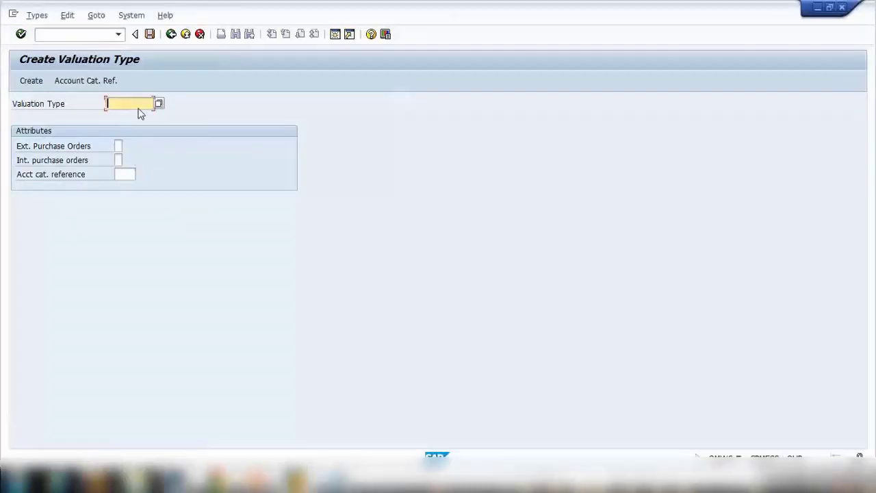
pyautogui.write('pr')
pyautogui.press('BackSpace')
pyautogui.press('BackSpace')
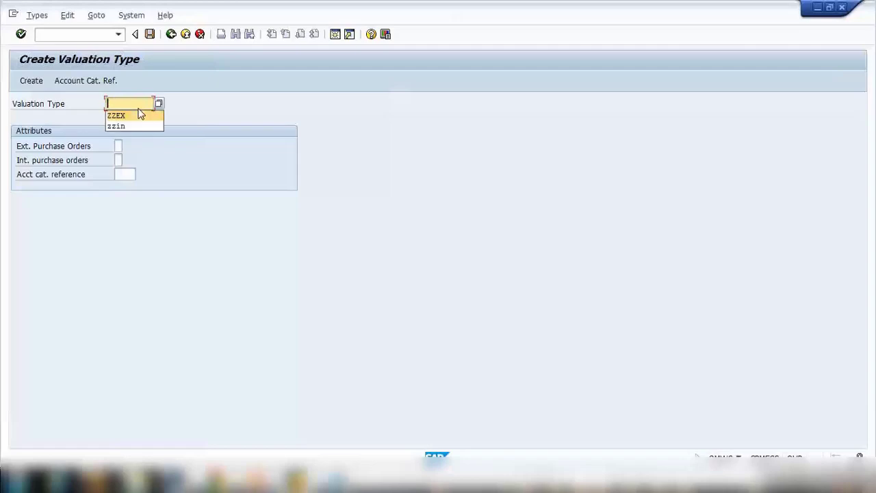
pyautogui.click(117, 103)
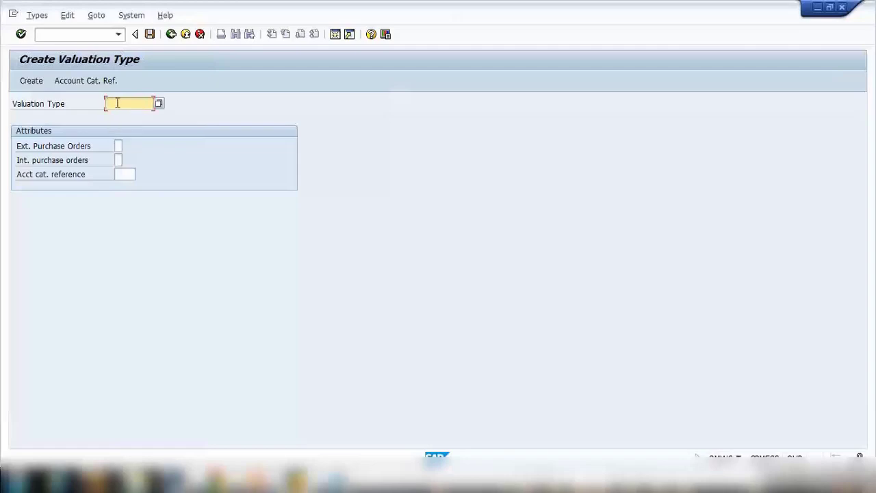
pyautogui.write('PR')
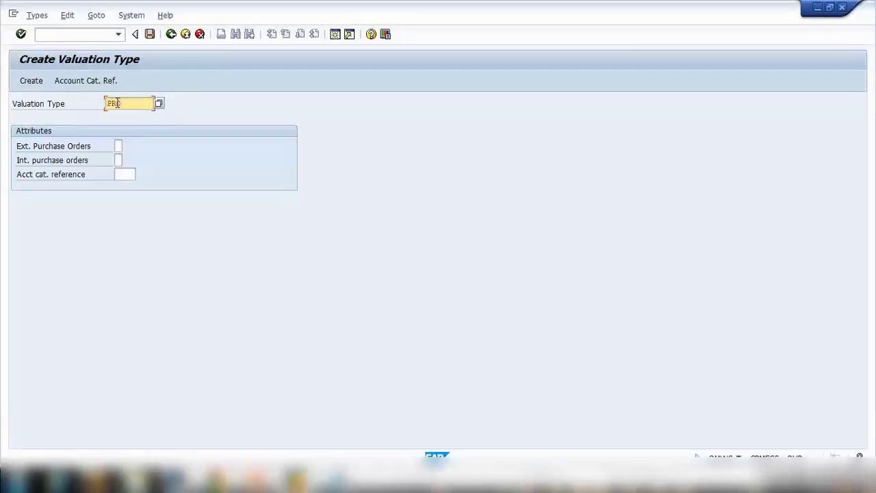
pyautogui.write('O')
pyautogui.press('BackSpace')
pyautogui.press('BackSpace')
pyautogui.press('BackSpace')
# - Name the new valuation type INT_PROC
pyautogui.write('INT_PROC')
pyautogui.click(118, 145)
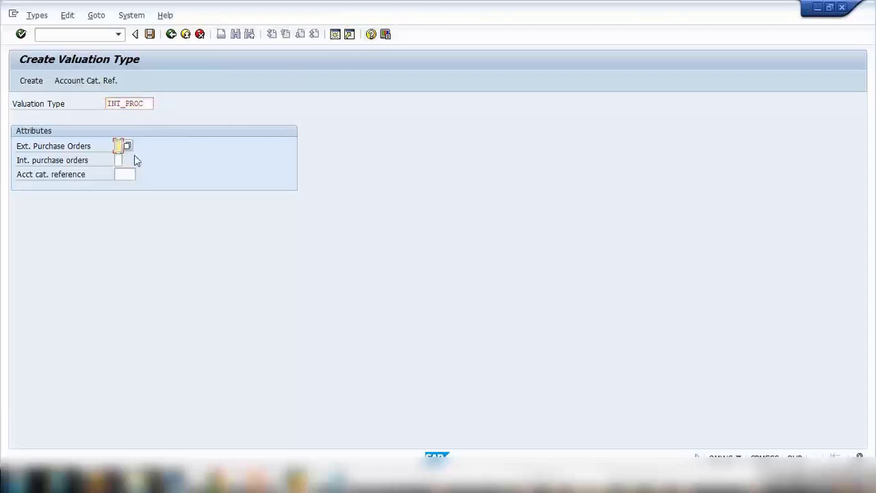
pyautogui.click(127, 103)
pyautogui.click(118, 145)
pyautogui.click(118, 160)
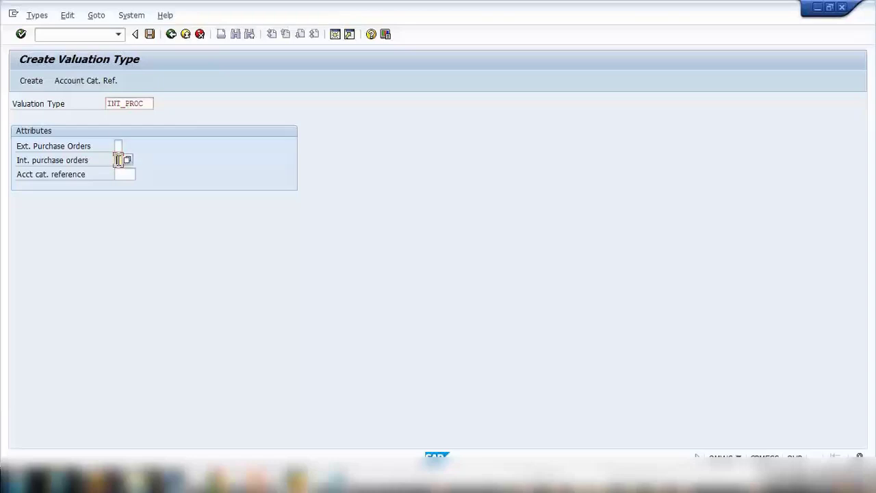
# - Set Ext. Purchase Orders for INT_PROC to 0, "No external purchase orders allowed", from the list of possible values
pyautogui.click(118, 146)
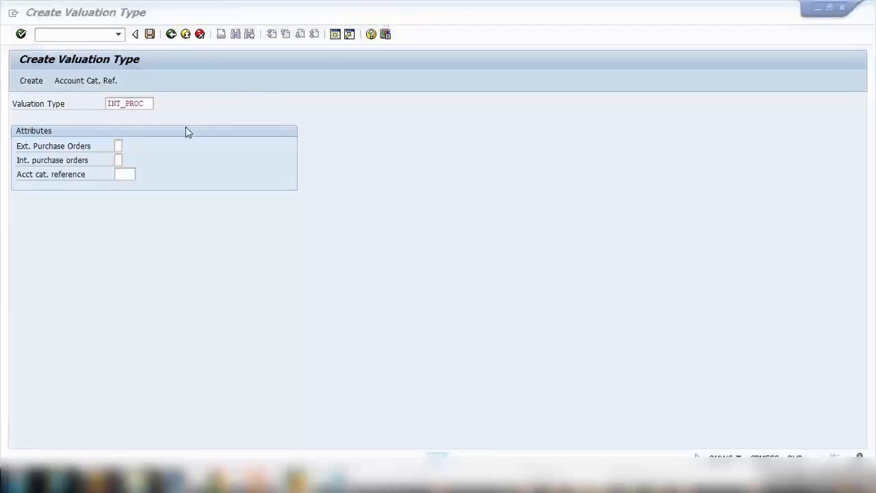
pyautogui.click(118, 146)
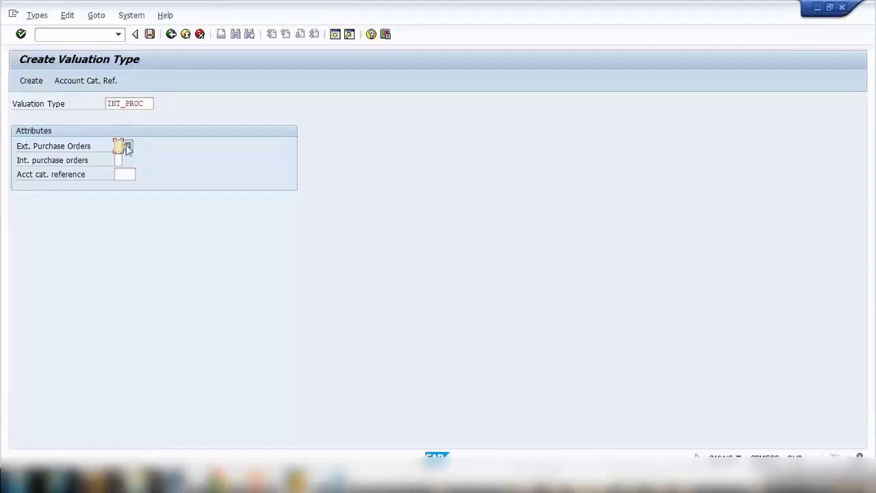
pyautogui.click(127, 147)
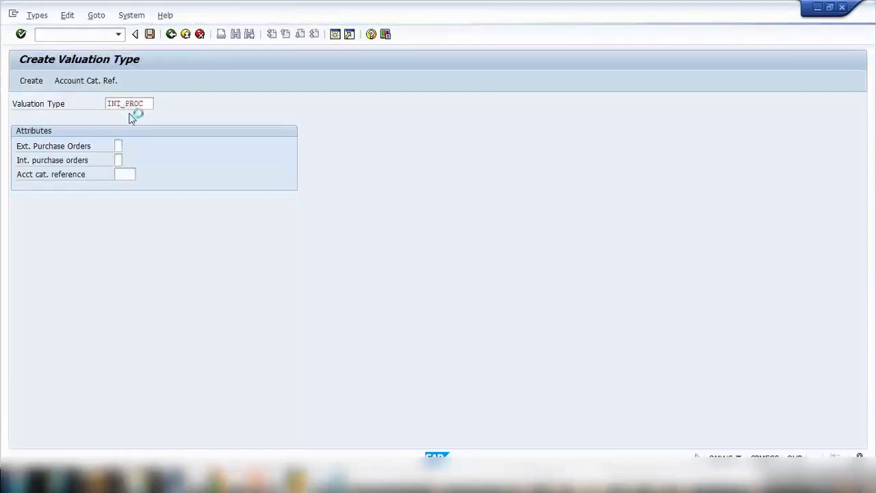
pyautogui.moveTo(120, 96); pyautogui.dragTo(233, 85)
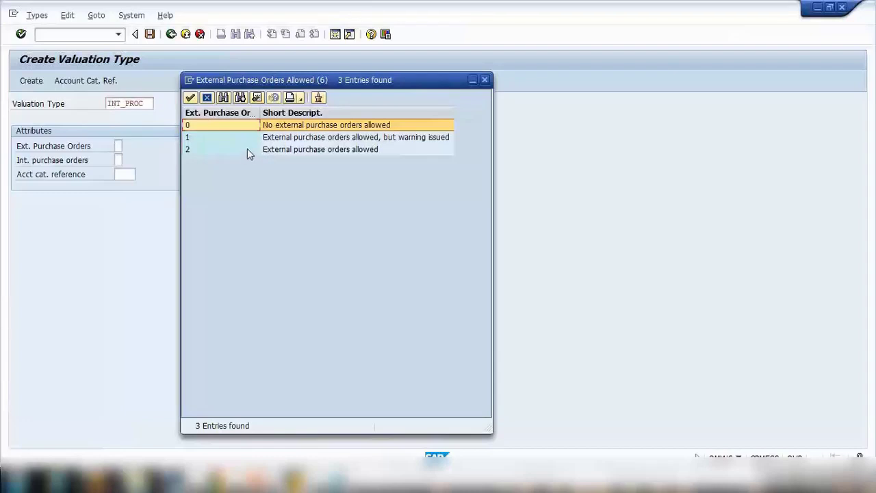
pyautogui.click(291, 128)
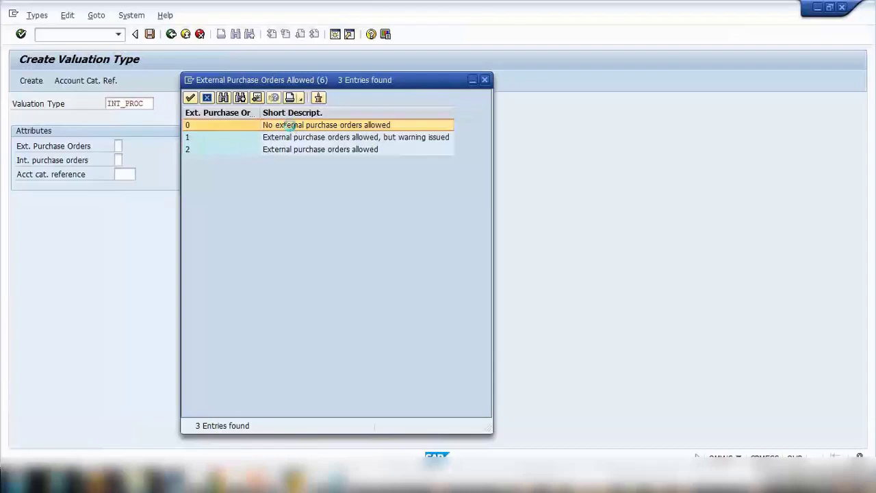
pyautogui.doubleClick(292, 128)
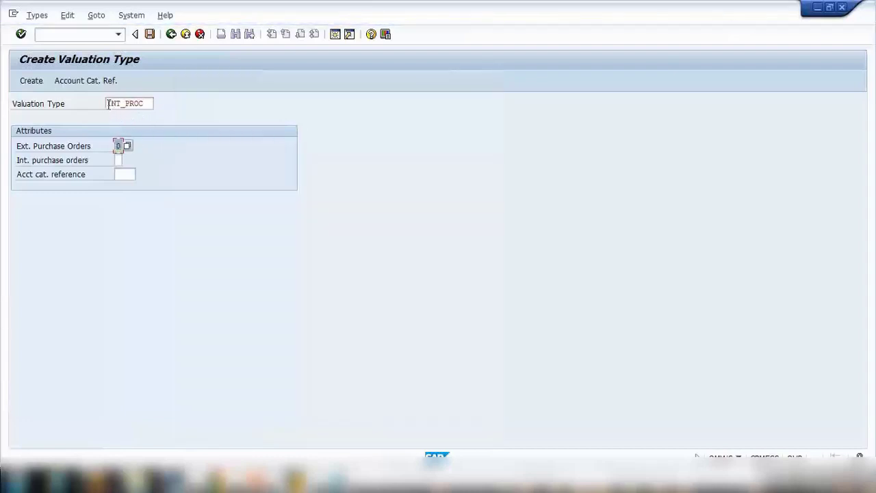
pyautogui.press('Return')
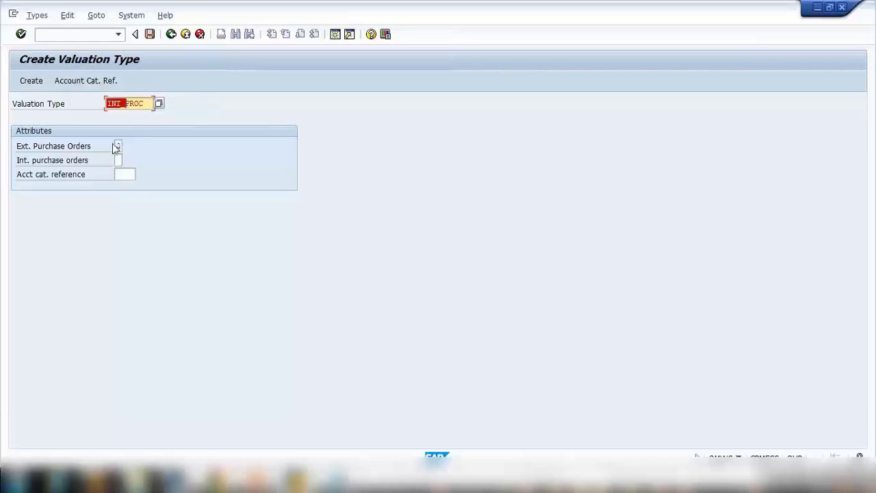
pyautogui.click(118, 146)
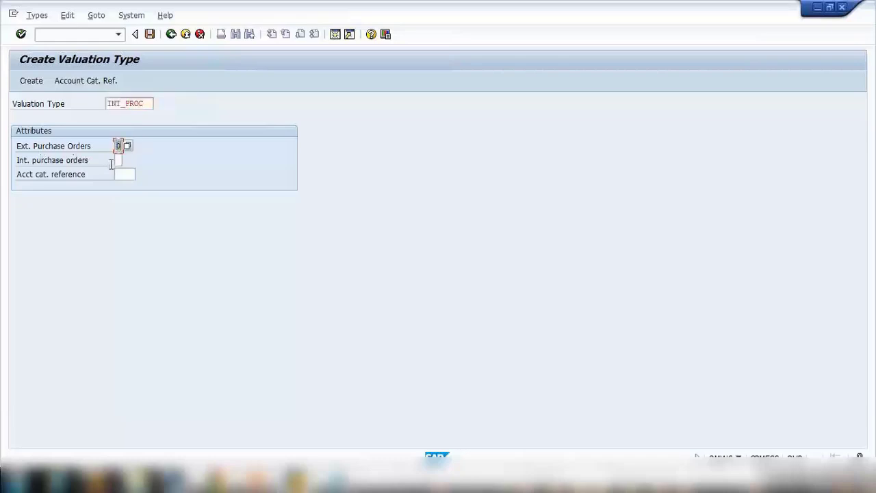
# - Set Int. purchase orders for INT_PROC to 2, "Internal purchase orders allowed", from the list of possible values
pyautogui.click(119, 159)
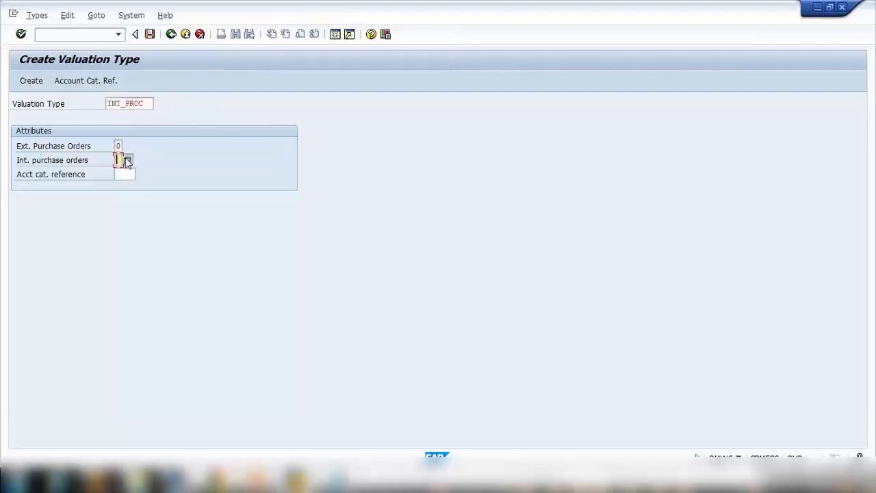
pyautogui.click(127, 159)
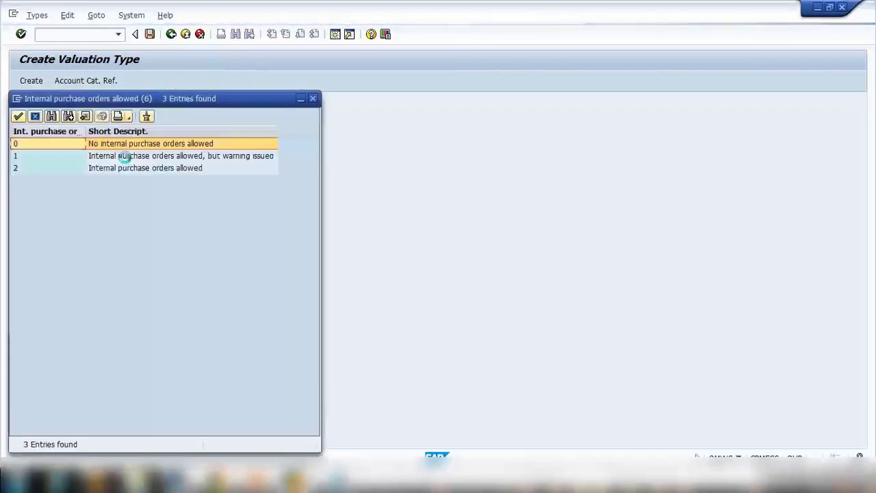
pyautogui.click(153, 170)
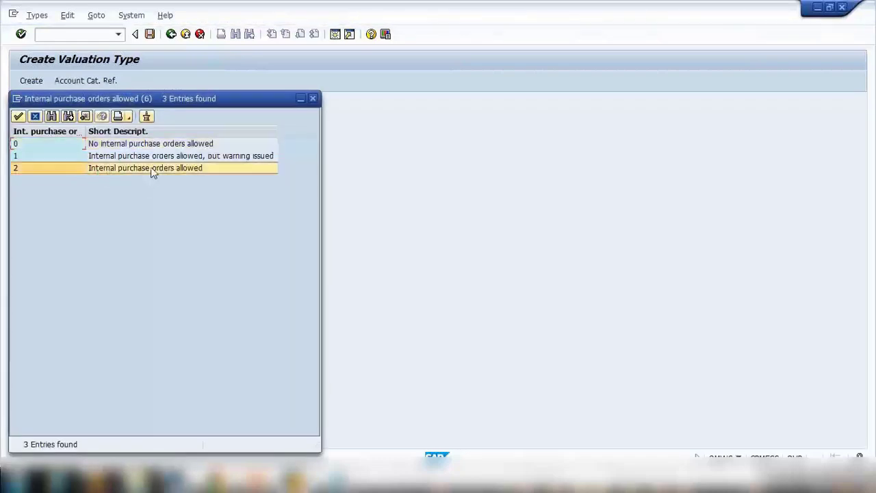
pyautogui.doubleClick(152, 170)
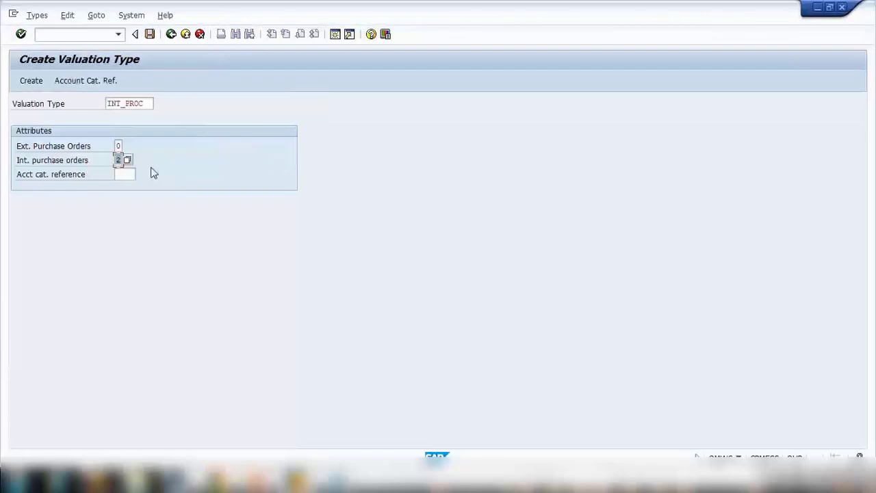
pyautogui.click(107, 103)
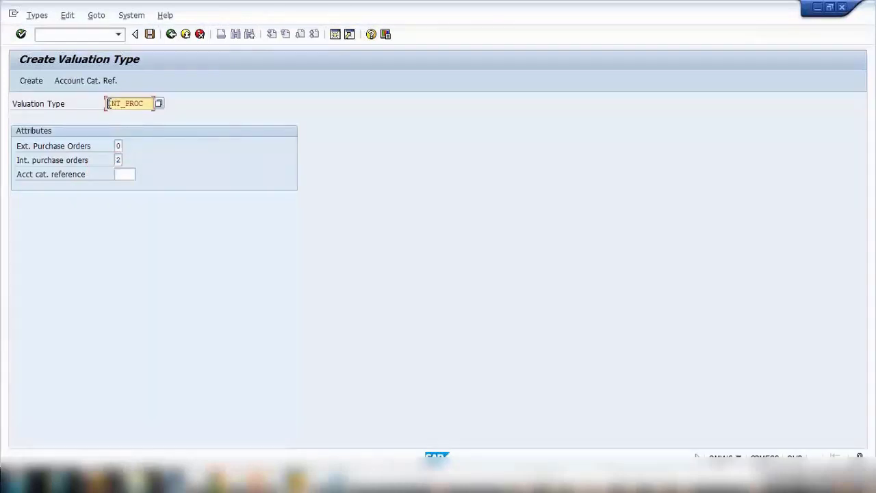
pyautogui.moveTo(107, 103); pyautogui.dragTo(122, 104)
pyautogui.click(117, 145)
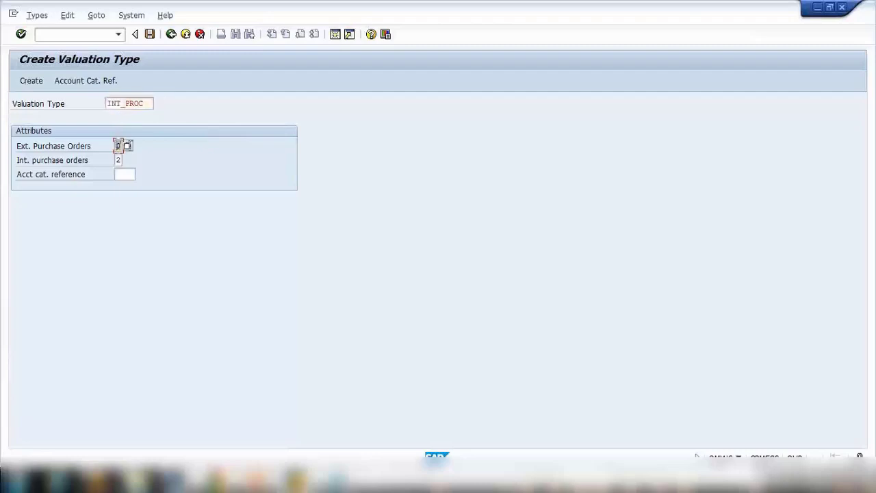
pyautogui.click(117, 159)
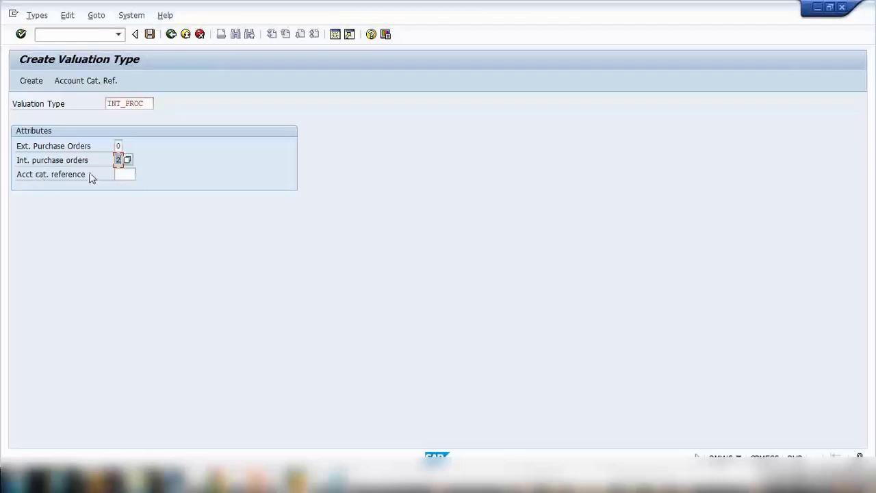
# - Choose ZZGS, "ACR demo GS", as the account category reference for INT_PROC
pyautogui.click(128, 174)
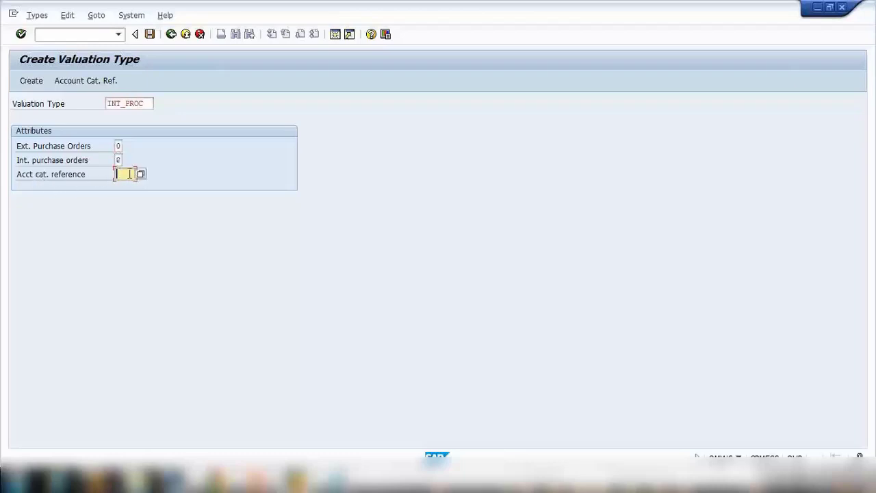
pyautogui.click(141, 171)
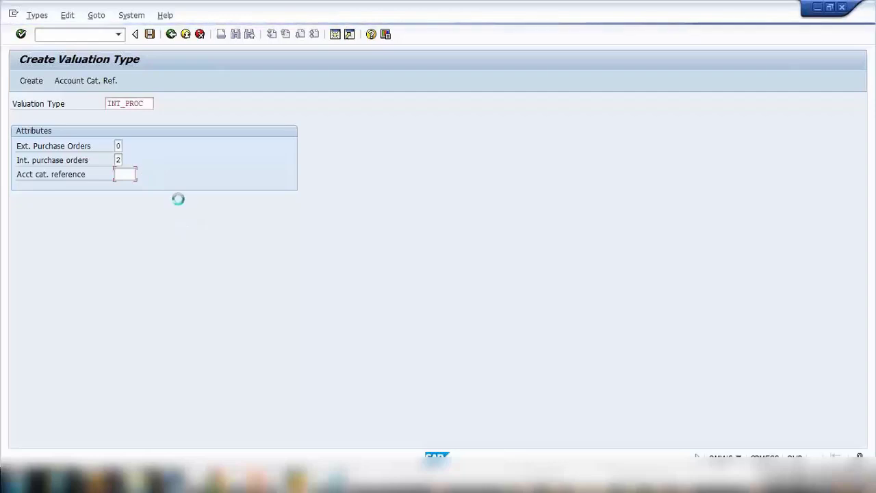
pyautogui.moveTo(196, 135); pyautogui.dragTo(238, 85)
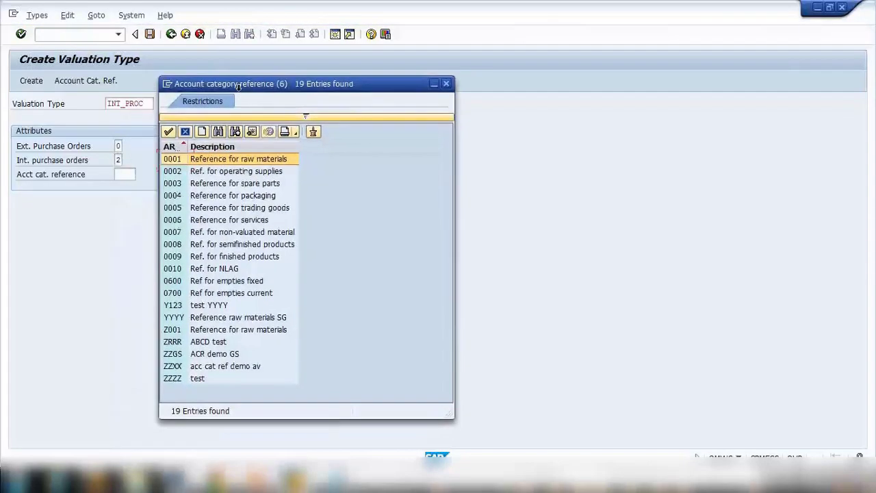
pyautogui.click(175, 355)
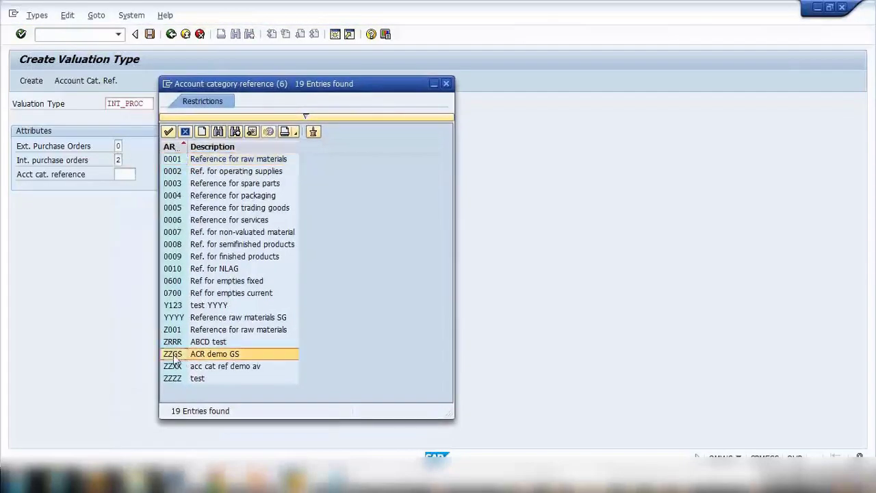
pyautogui.click(175, 357)
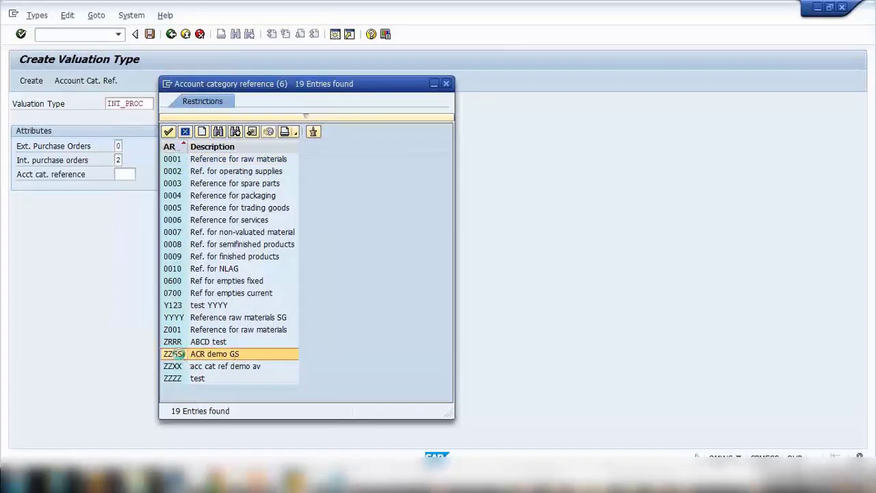
pyautogui.doubleClick(180, 357)
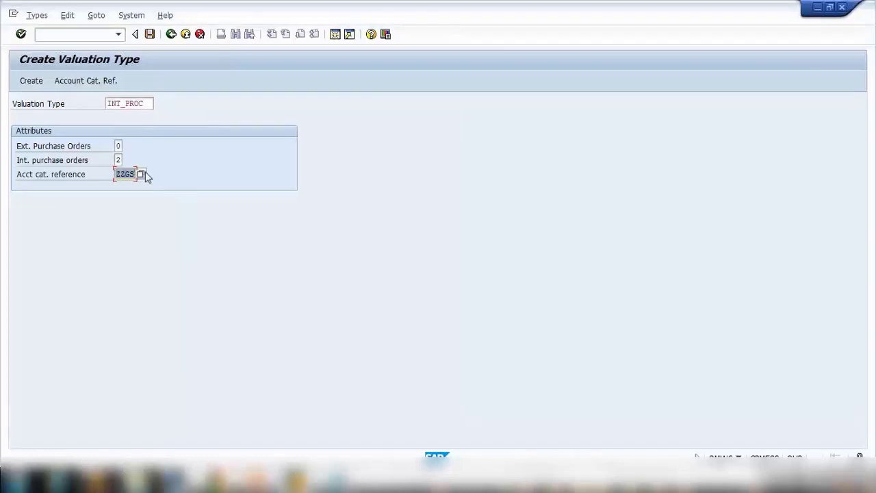
# - Create the valuation type INT_PROC with the entered attributes
pyautogui.moveTo(146, 103); pyautogui.dragTo(71, 106)
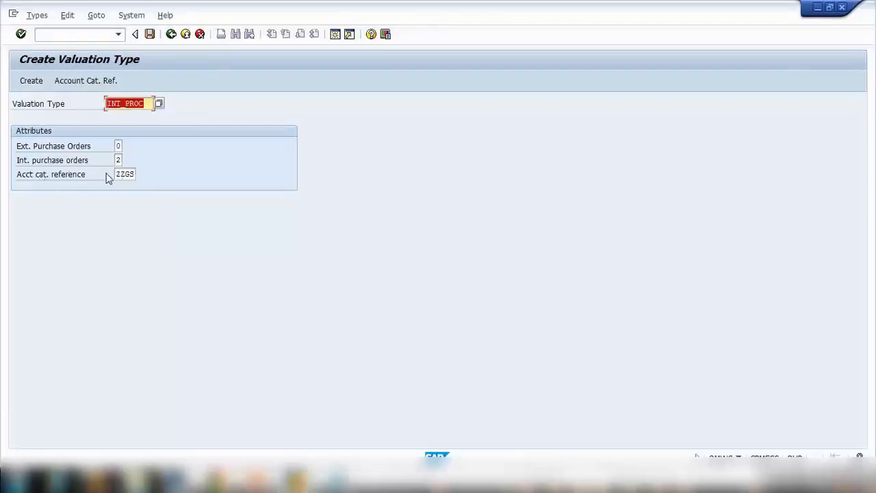
pyautogui.moveTo(117, 173); pyautogui.dragTo(145, 174)
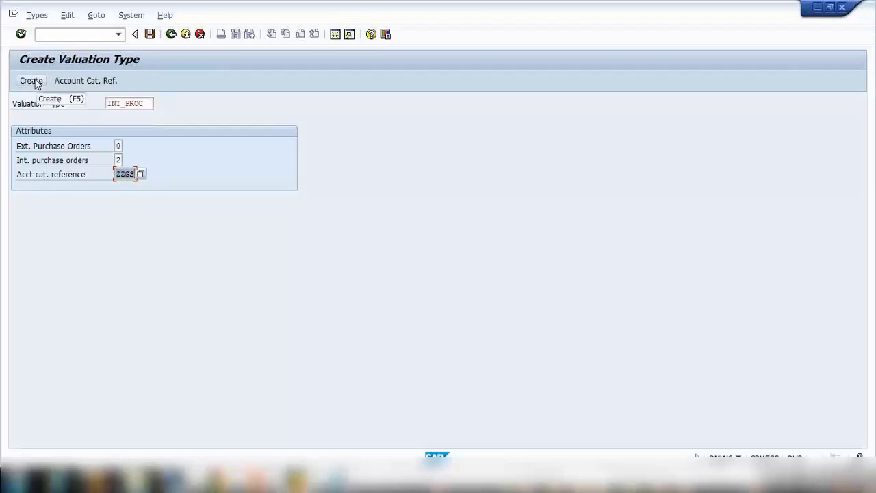
pyautogui.click(149, 33)
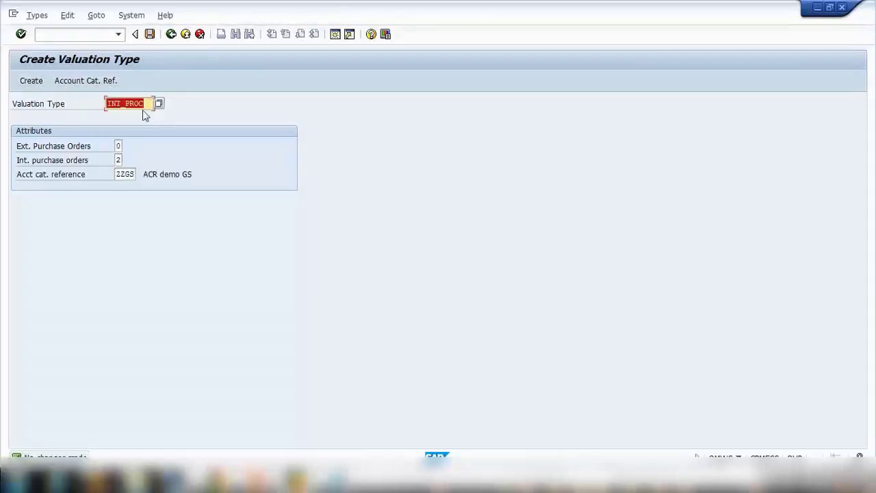
pyautogui.click(31, 81)
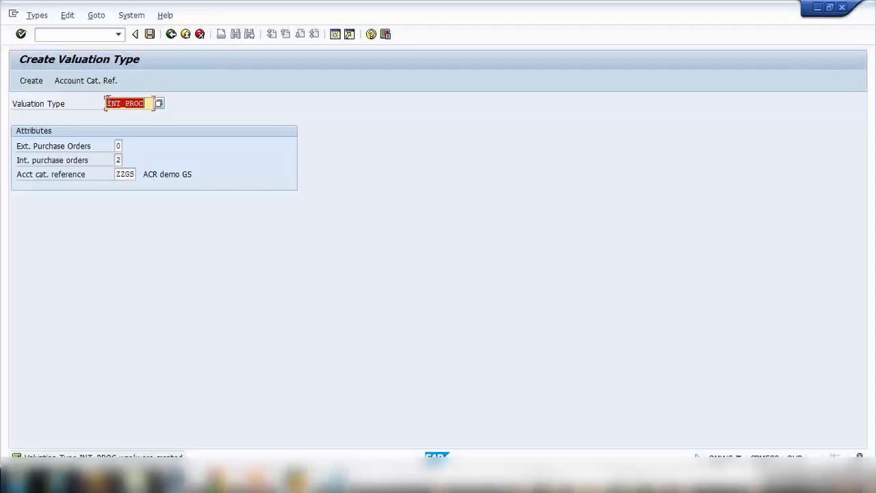
# - Change the valuation type name to EXT_PROC and set Ext. Purchase Orders to 2, "External purchase orders allowed"
pyautogui.click(108, 102)
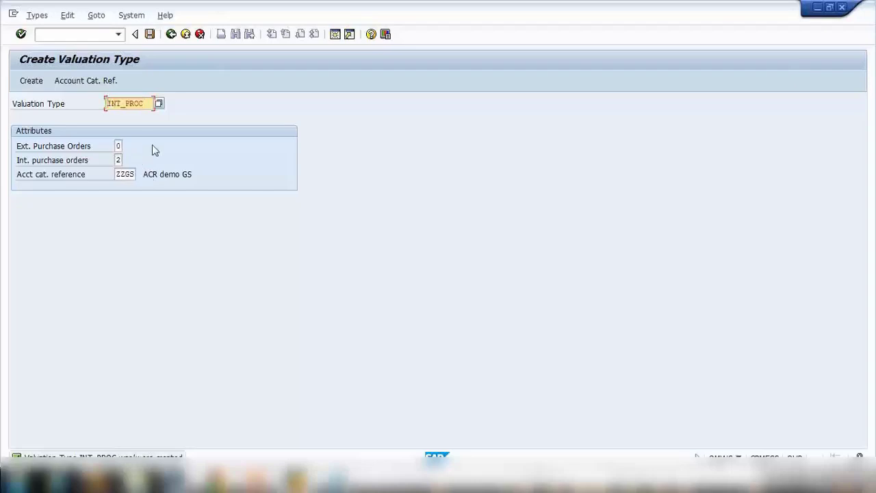
pyautogui.write('EX')
pyautogui.click(117, 146)
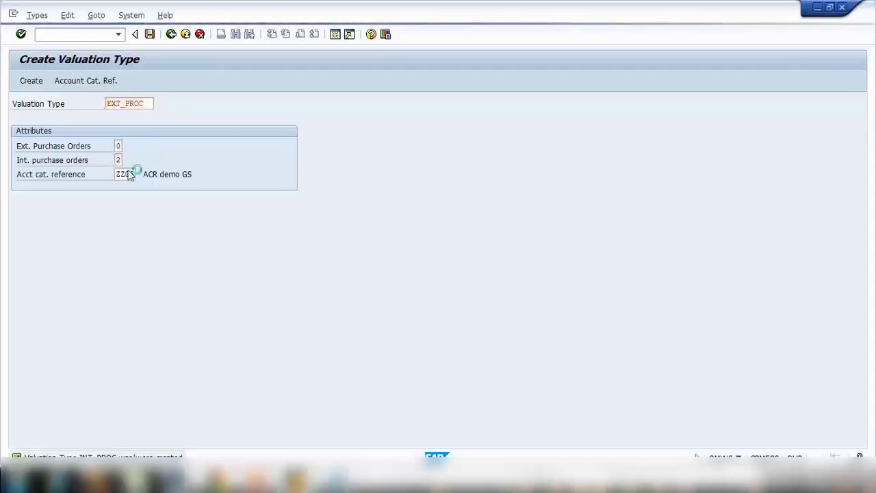
pyautogui.press('F4')
pyautogui.doubleClick(113, 168)
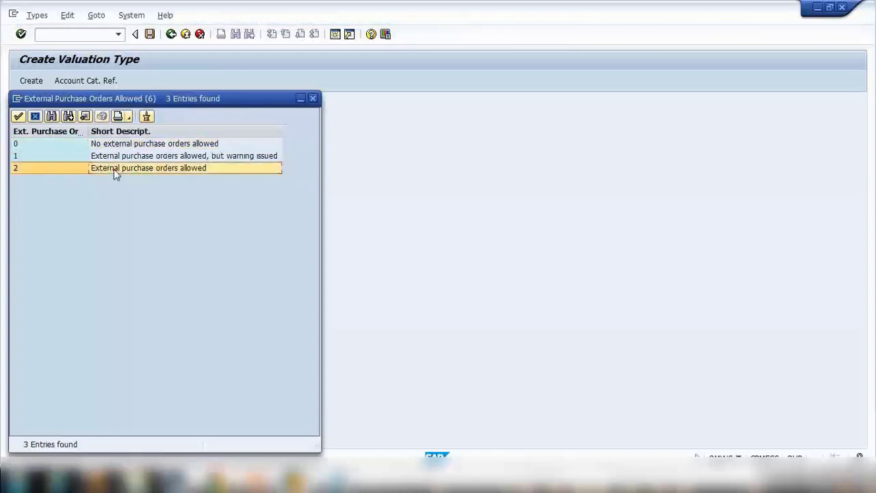
# - Set Int. purchase orders to 0 and create the valuation type EXT_PROC, keeping the ZZGS account category reference
pyautogui.click(117, 160)
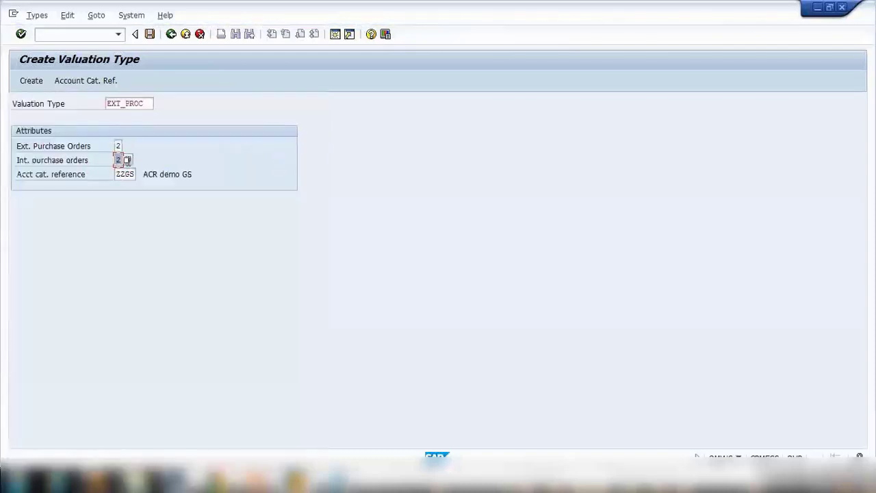
pyautogui.write('0')
pyautogui.press('Tab')
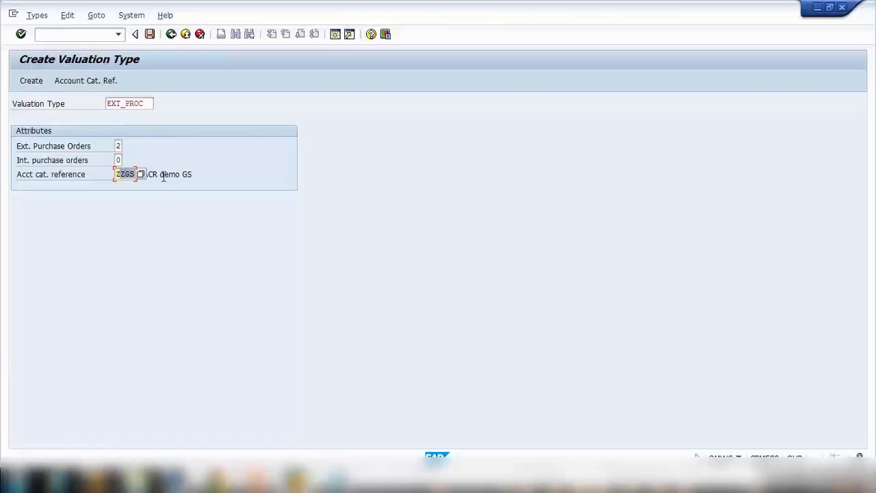
pyautogui.click(150, 34)
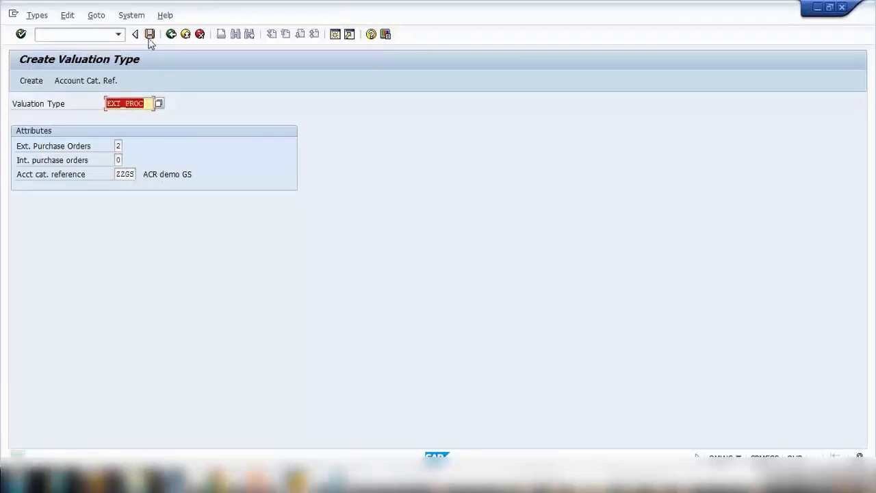
pyautogui.click(34, 84)
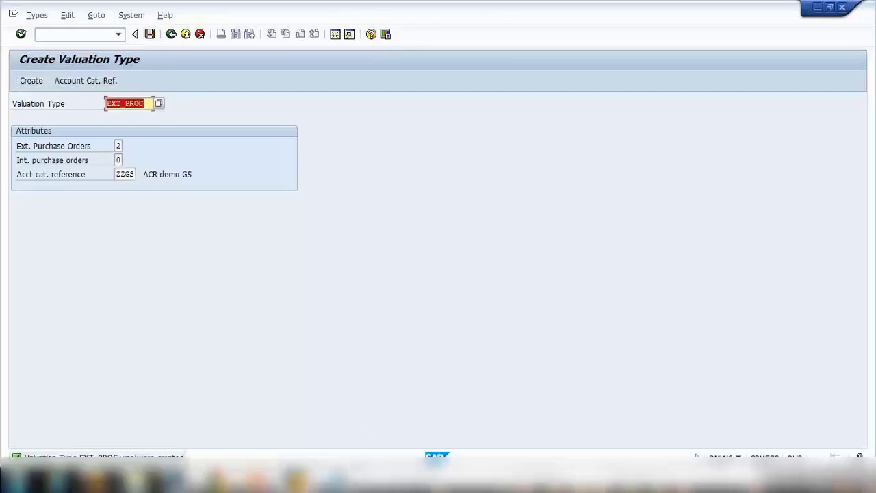
# - Switch to the Notepad notes and append "- EXT_PROC" to the "Internal procuremnt" line
pyautogui.hotkey('alt', 'Tab')
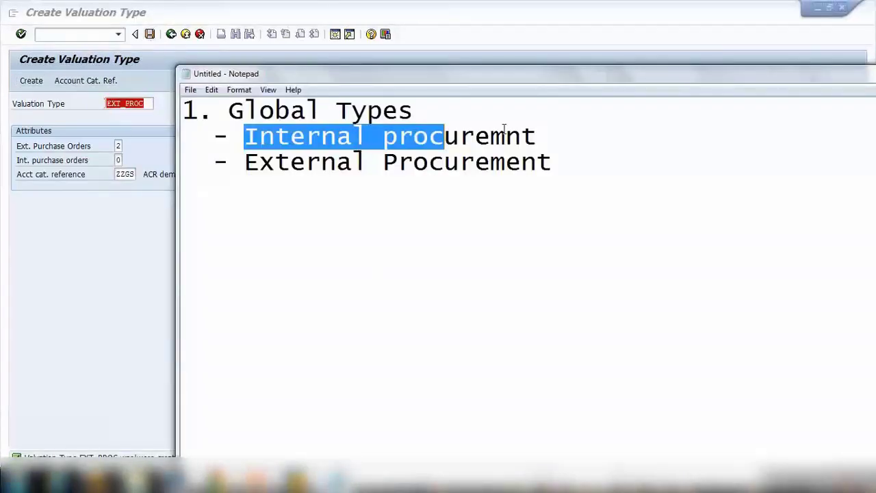
pyautogui.click(553, 136)
pyautogui.write('- ')
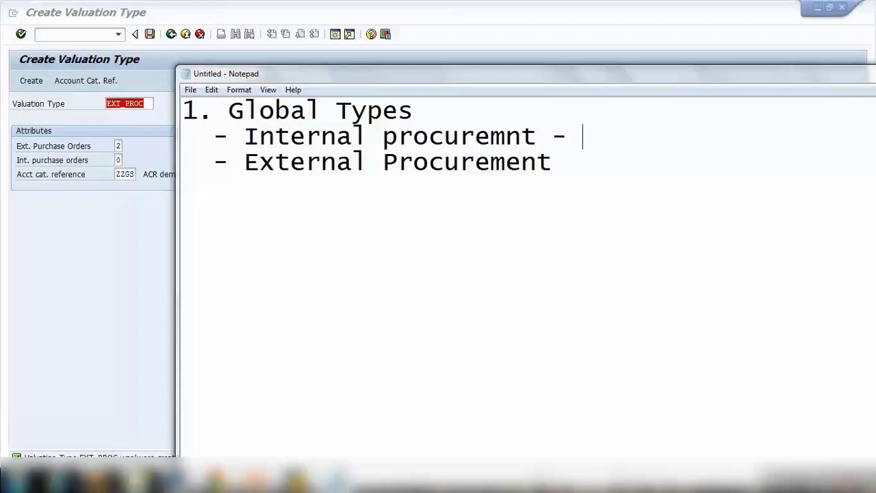
pyautogui.write('EXT_PR')
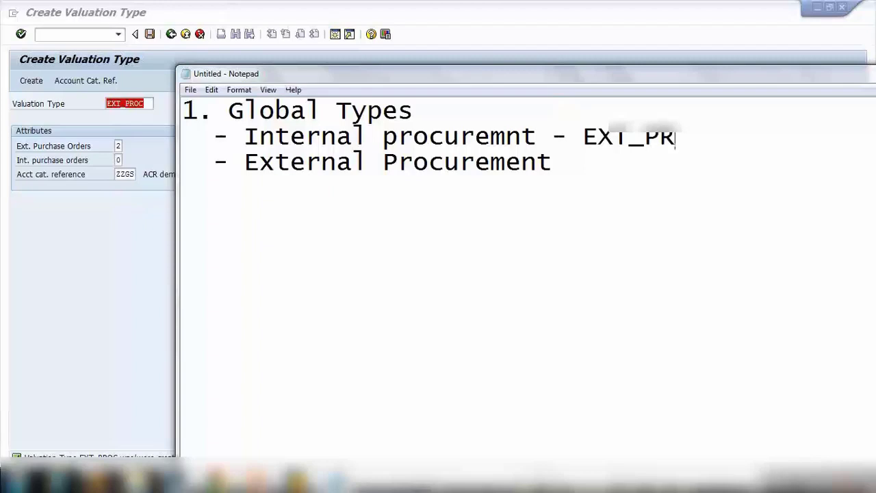
pyautogui.write('OC')
# - Append "- INT_PROC" to the "External Procurement" line and start a new line numbered "2." below it
pyautogui.click(576, 168)
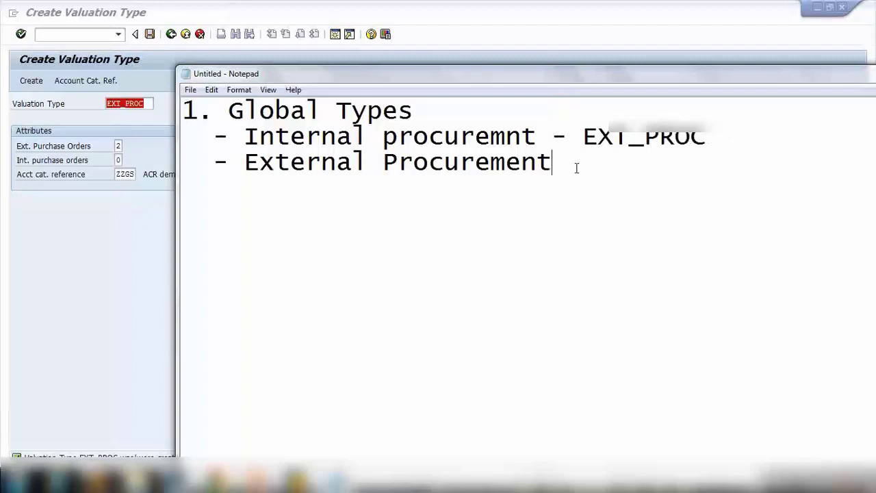
pyautogui.write('- INT_PRI')
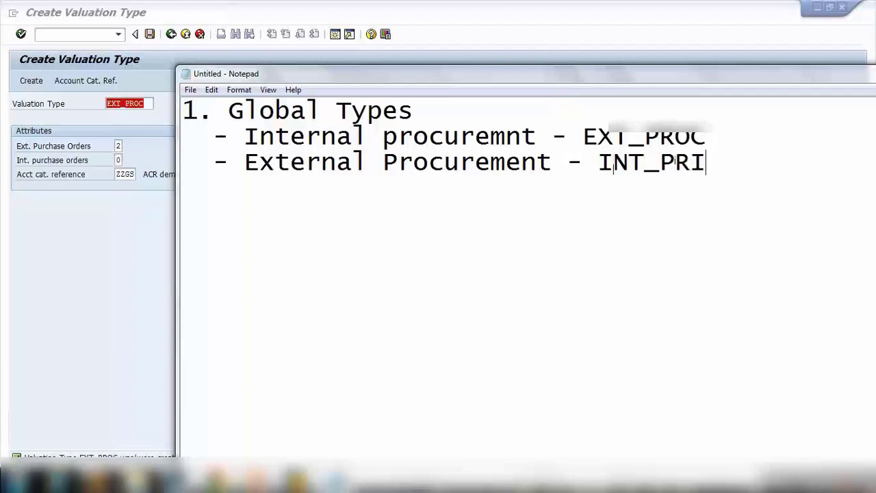
pyautogui.press('BackSpace')
pyautogui.write('OC ')
pyautogui.write('2.')
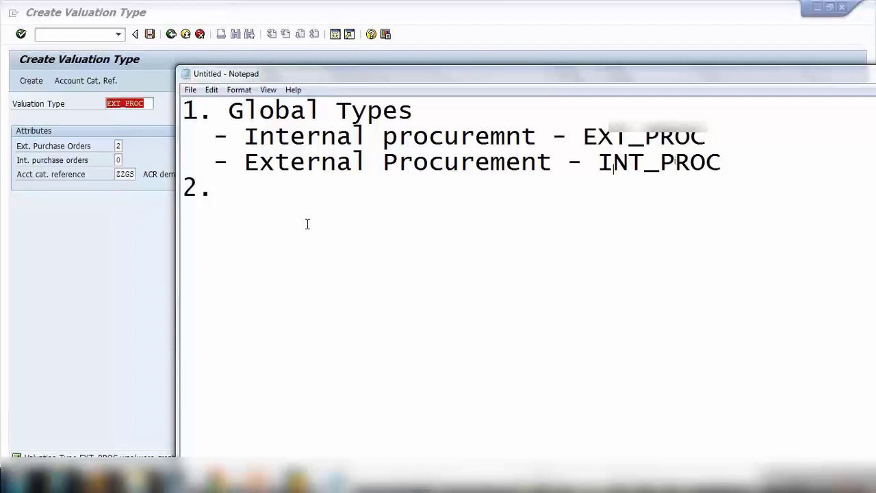
# - Return to SAP's Global Valuation Types list and look through its entries for the new valuation types
pyautogui.click(124, 229)
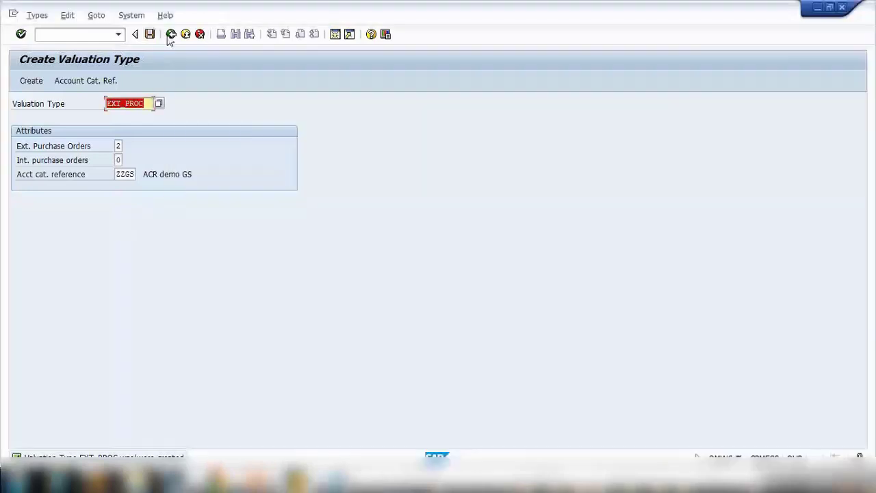
pyautogui.click(171, 34)
pyautogui.click(35, 202)
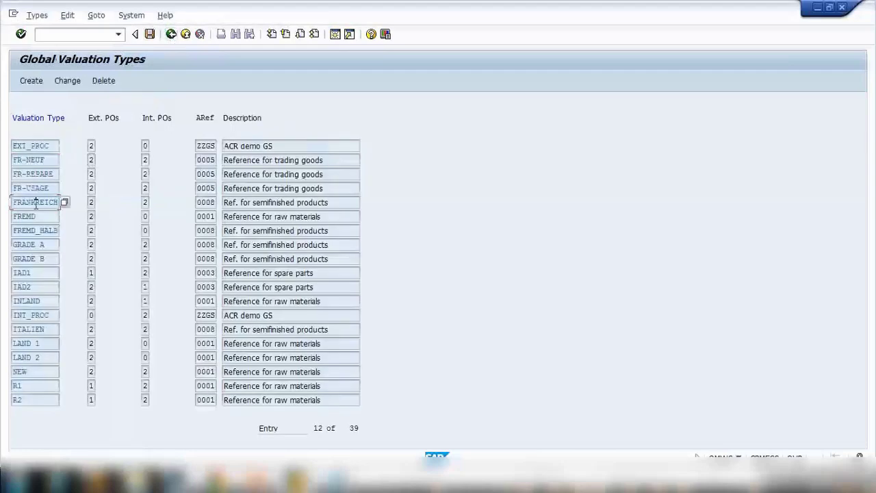
pyautogui.scroll(-3, 36, 202)
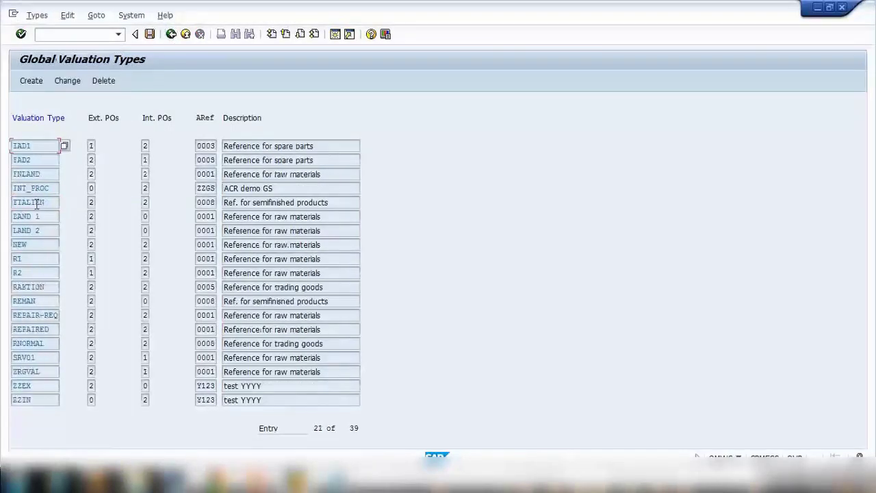
pyautogui.scroll(6, 37, 203)
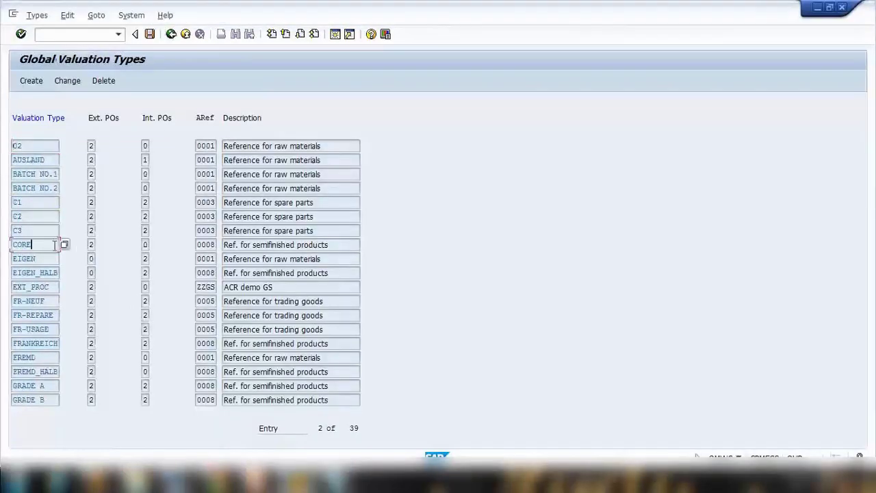
pyautogui.scroll(-6, 46, 245)
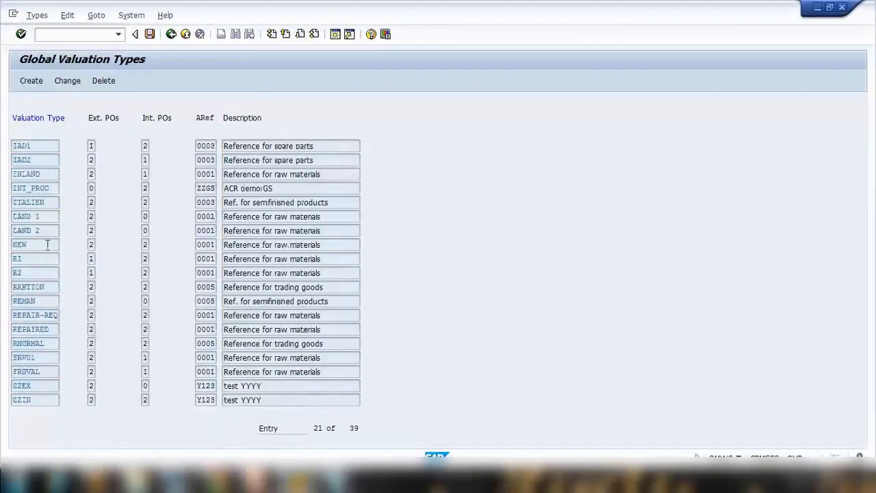
pyautogui.scroll(6, 47, 245)
# - Open the EXT_PROC valuation type in change mode to view its attributes and return to the list
pyautogui.moveTo(48, 286); pyautogui.dragTo(3, 289)
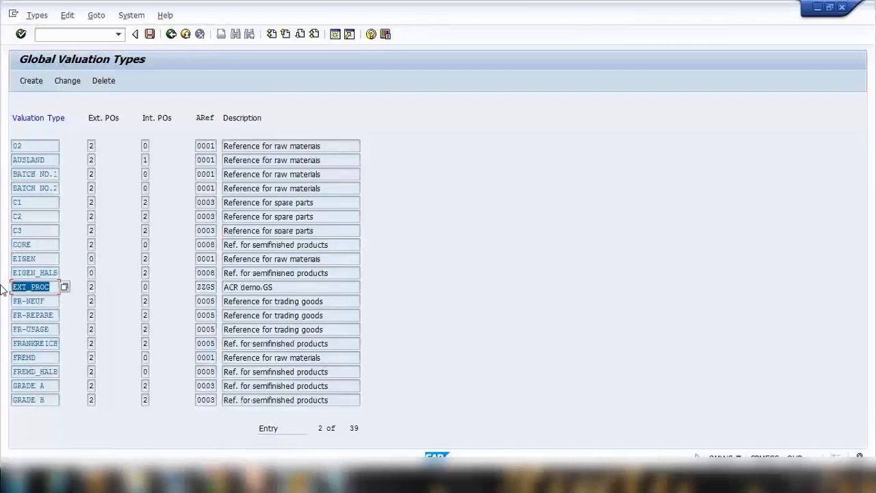
pyautogui.click(28, 284)
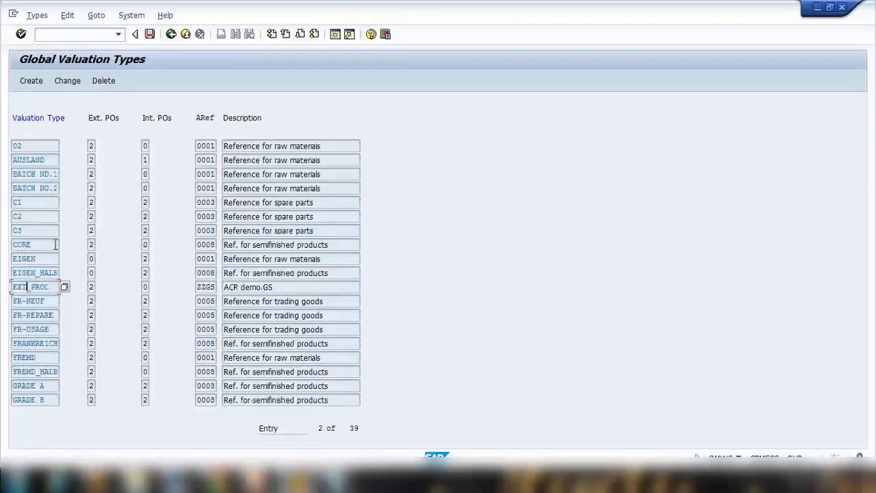
pyautogui.moveTo(42, 286); pyautogui.dragTo(3, 287)
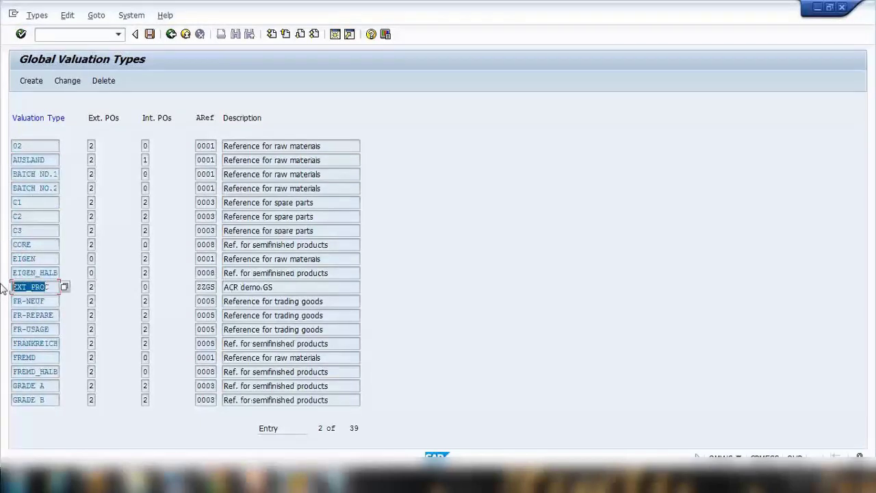
pyautogui.click(68, 82)
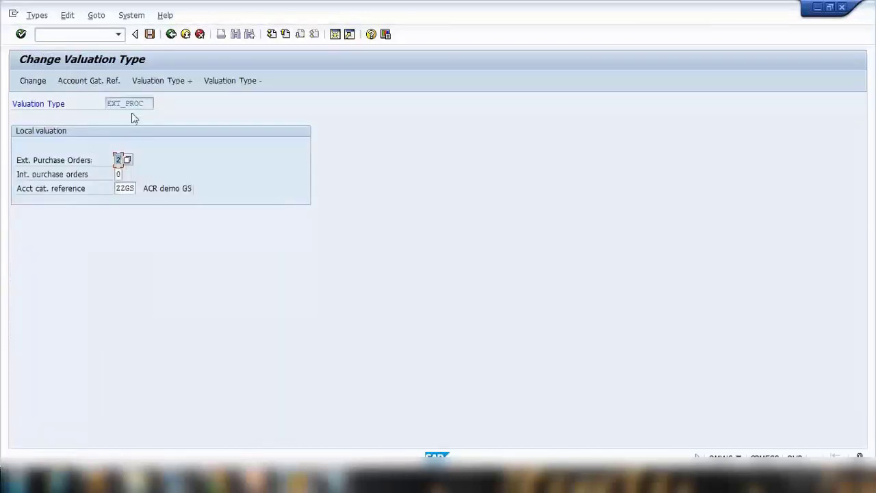
pyautogui.click(171, 36)
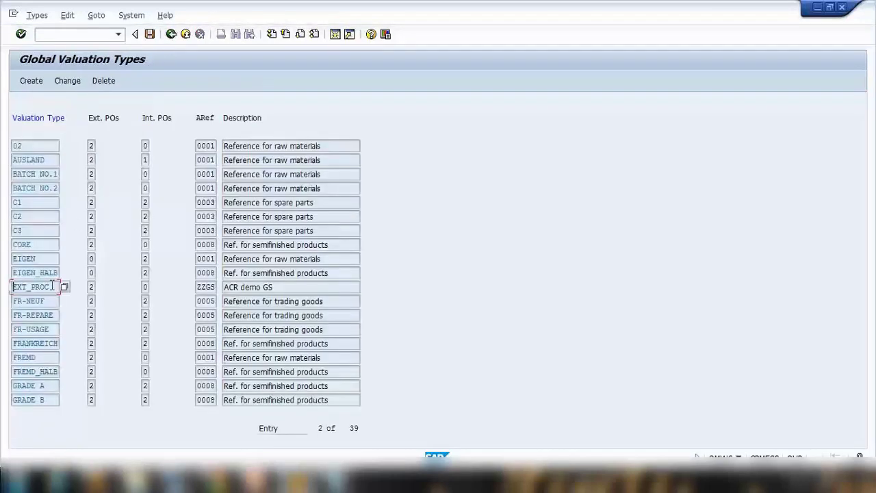
# - Locate INT_PROC in the list, save the global valuation types, and return to the Split Valuation of Materials screen
pyautogui.press('pagedown')
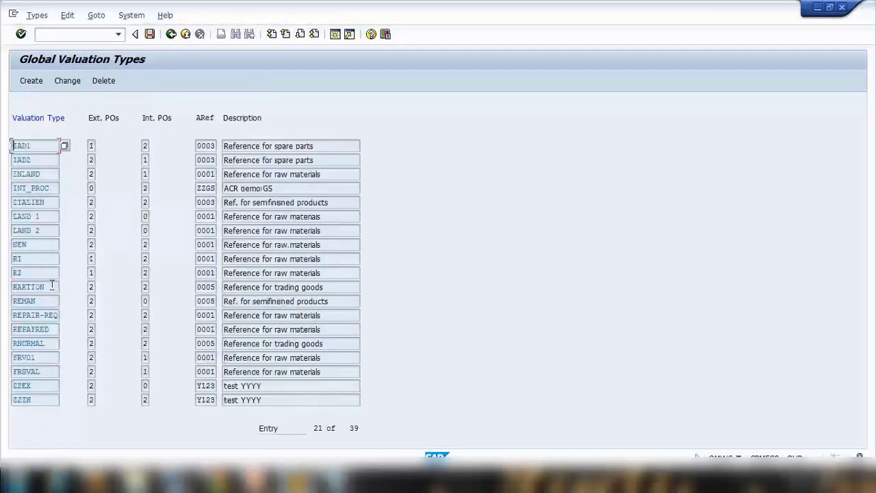
pyautogui.click(52, 190)
pyautogui.moveTo(52, 189); pyautogui.dragTo(12, 192)
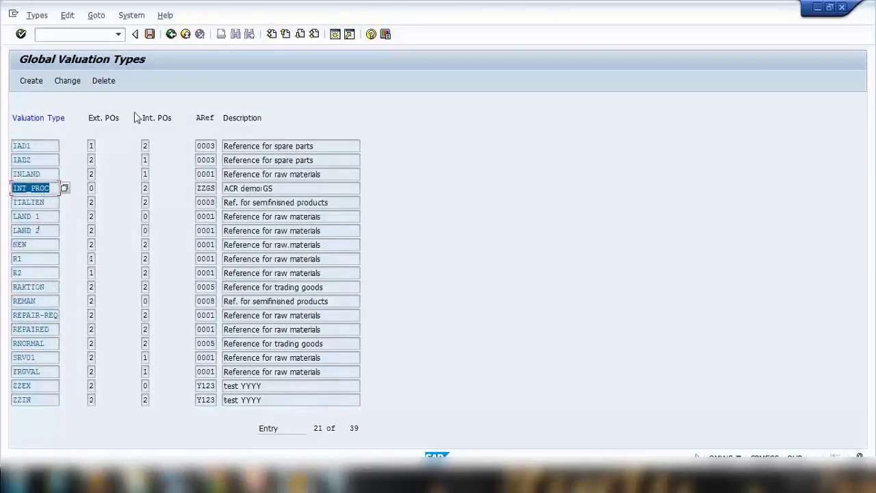
pyautogui.click(149, 34)
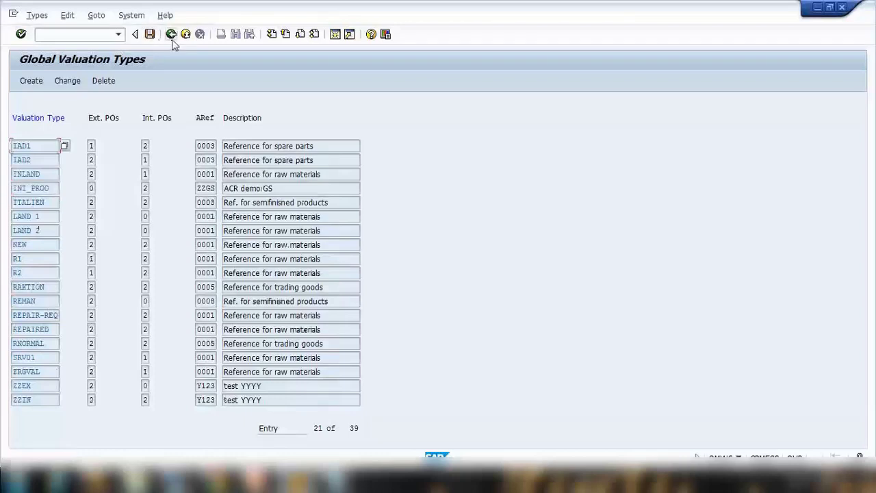
pyautogui.click(172, 36)
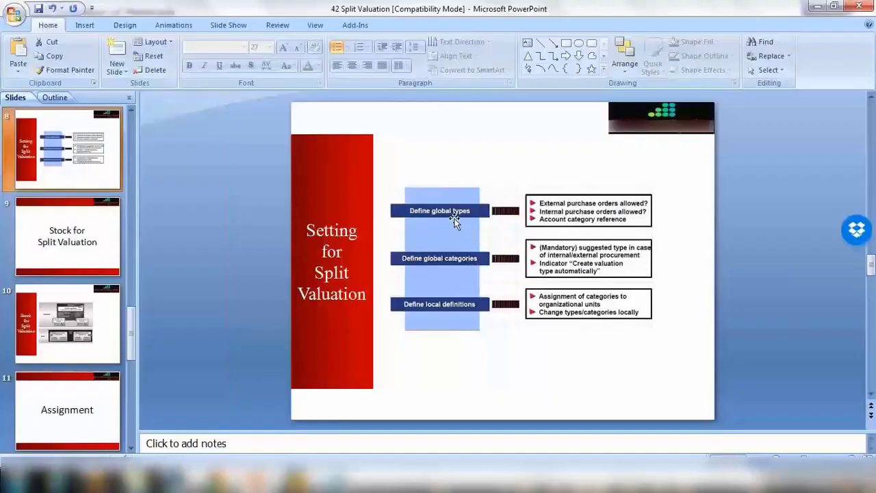
# - View the "Setting for Split Valuation" slide full screen in PowerPoint, close the show, and switch back to SAP
pyautogui.hotkey('shift', 'F5')
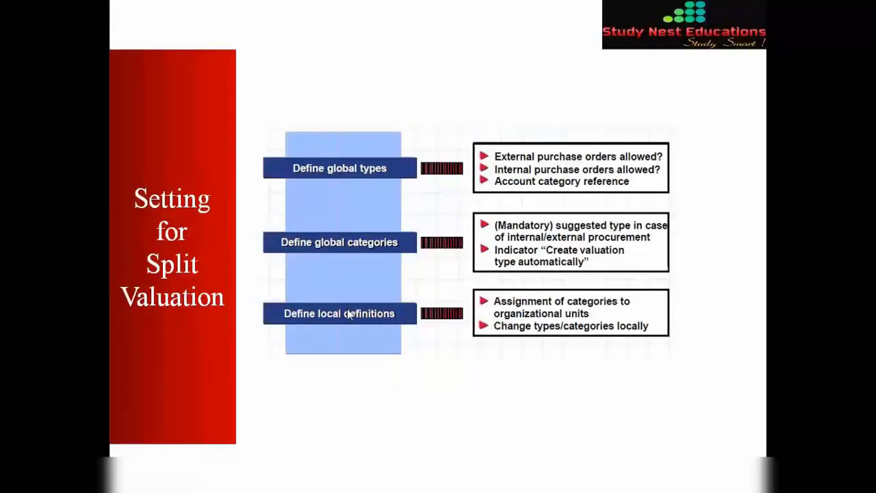
pyautogui.press('Escape')
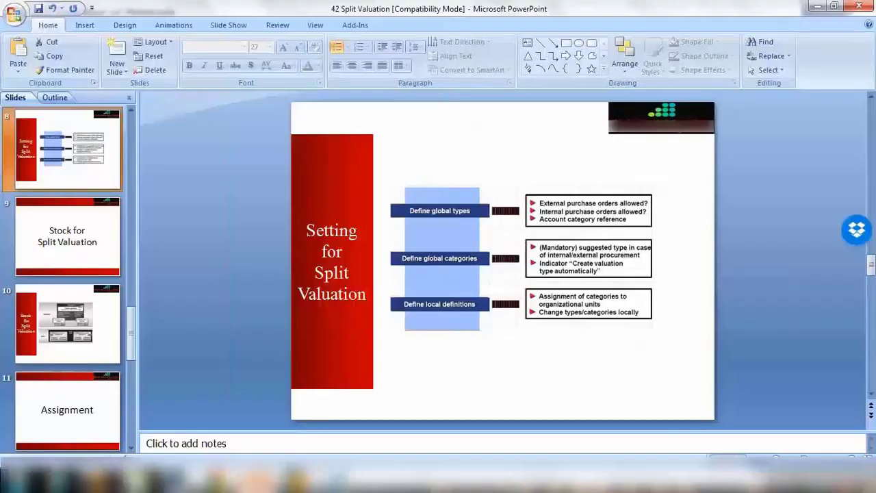
pyautogui.hotkey('alt', 'Tab')
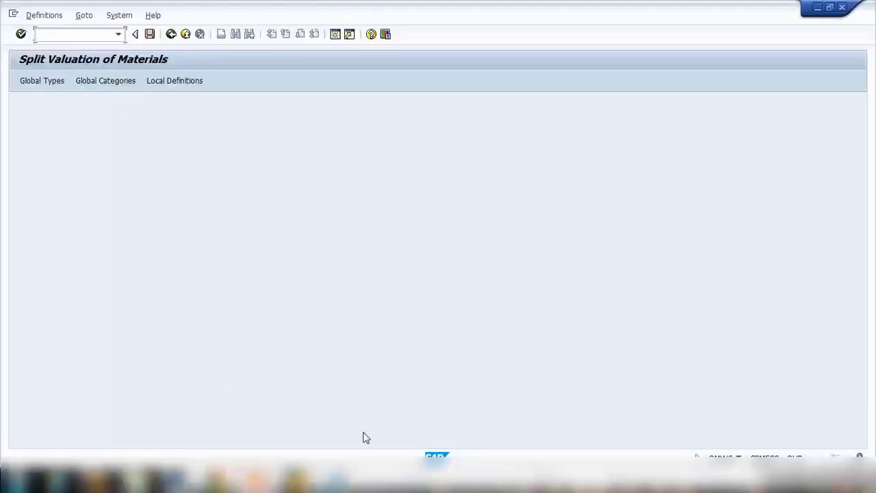
# - In the Notepad notes, enter "Global Categories" as the heading of item 2 and begin a new line below it
pyautogui.click(348, 478)
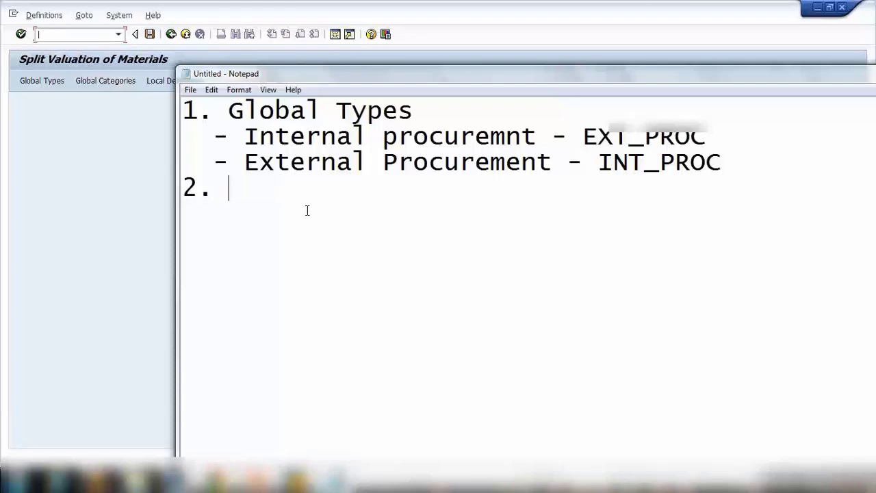
pyautogui.write('Glo')
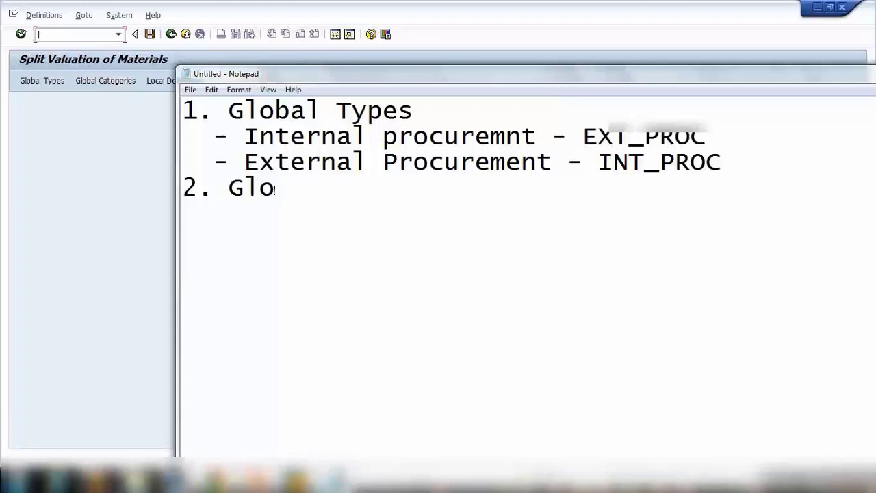
pyautogui.write('bal Vatr')
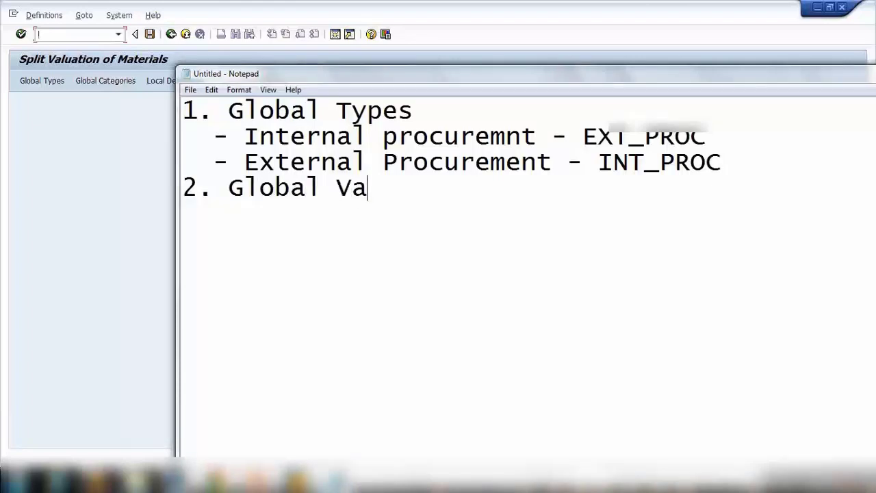
pyautogui.press('BackSpace')
pyautogui.press('BackSpace')
pyautogui.press('BackSpace')
pyautogui.press('BackSpace')
pyautogui.write('Catrg')
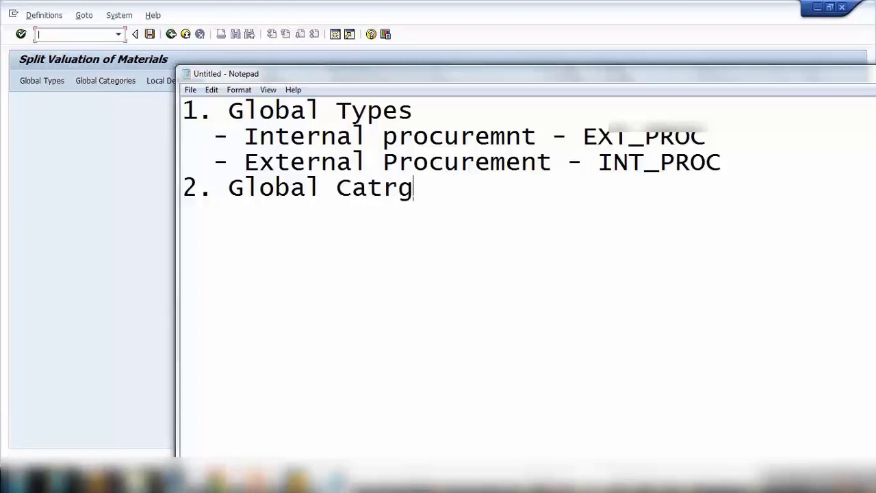
pyautogui.write('o')
pyautogui.press('BackSpace')
pyautogui.press('BackSpace')
pyautogui.press('BackSpace')
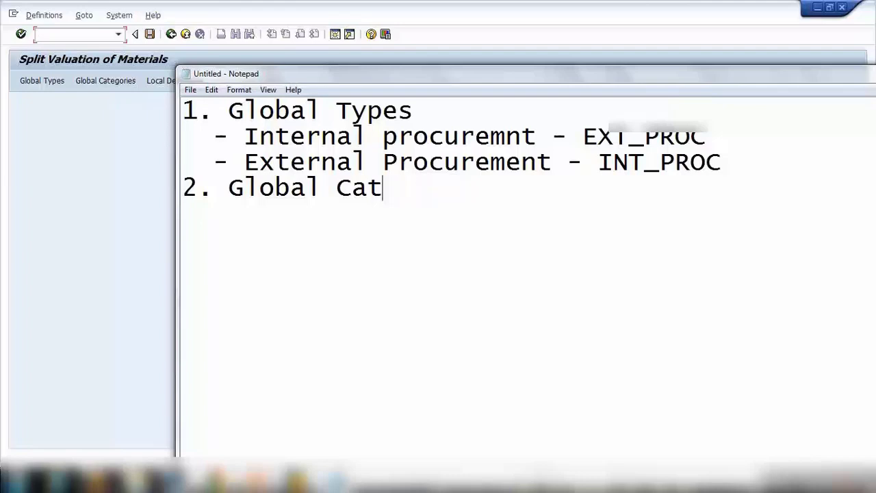
pyautogui.write('egories')
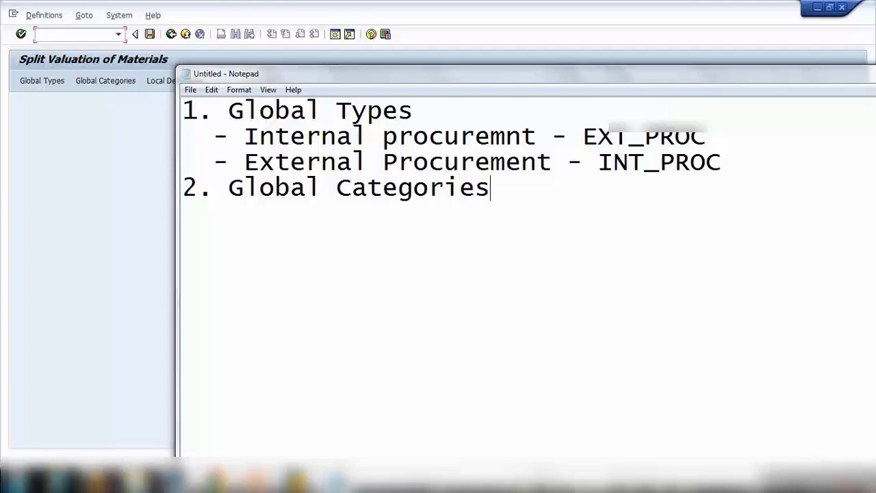
pyautogui.press('Return')
# - Open the Global Valuation Categories list in SAP and highlight the "Global Categories" heading in the Notepad notes
pyautogui.click(72, 226)
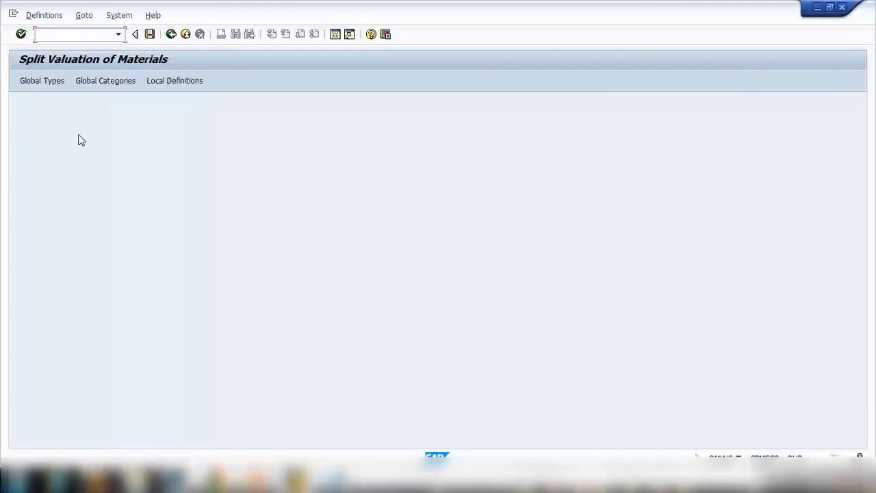
pyautogui.click(101, 86)
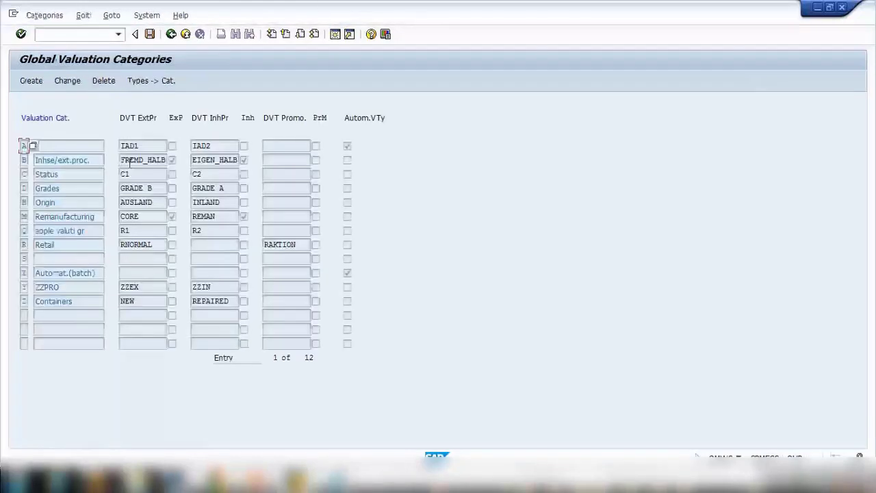
pyautogui.click(349, 479)
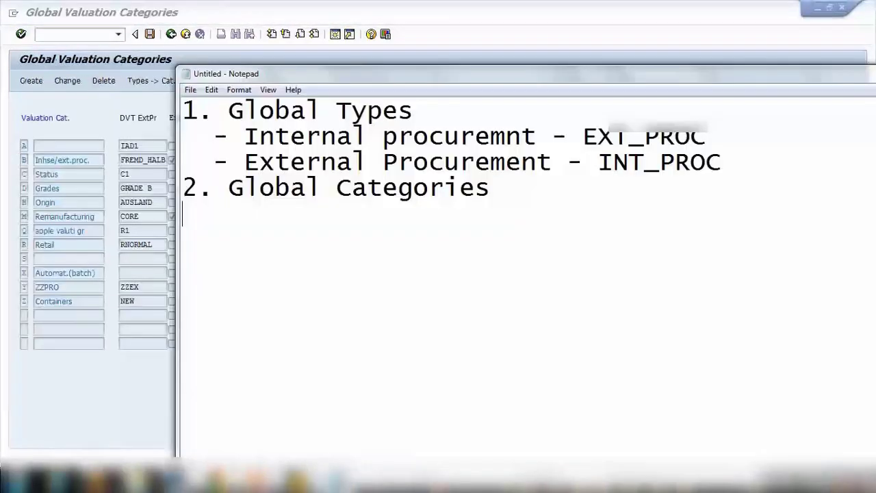
pyautogui.moveTo(228, 189); pyautogui.dragTo(465, 189)
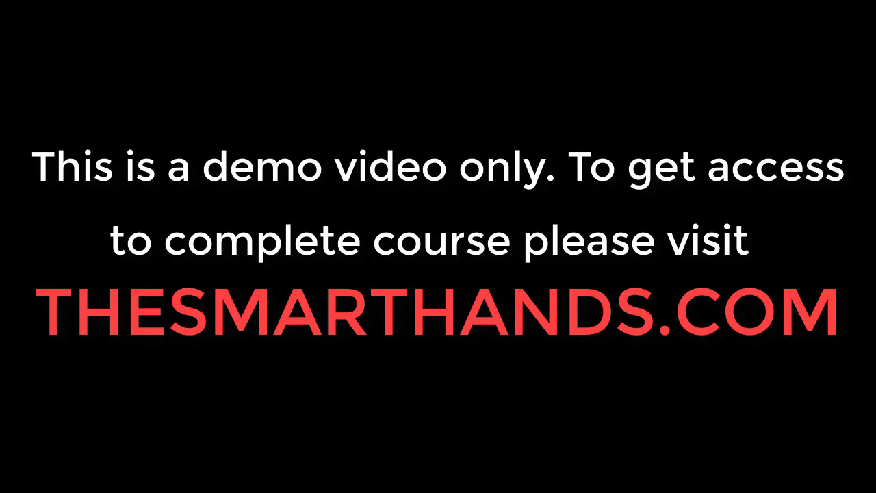